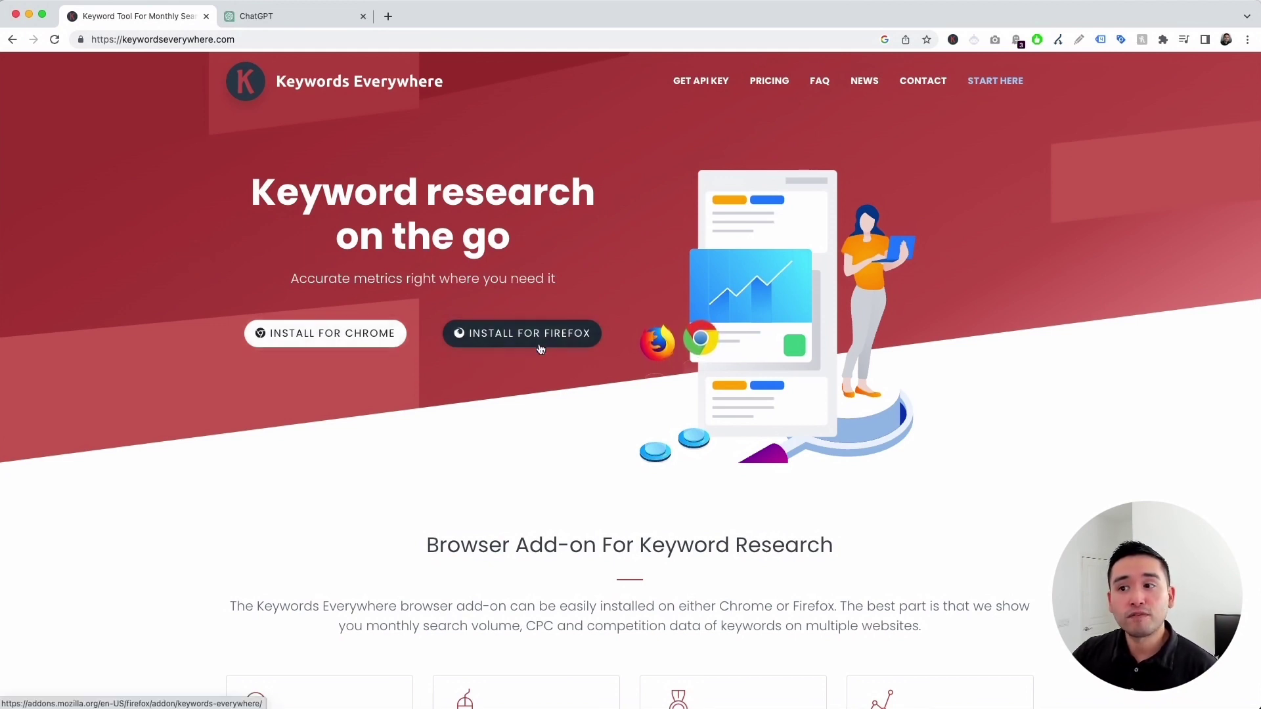
Step: Switch to the ChatGPT tab and open, then close, the Keywords Everywhere extension popup
left_click(320, 22)
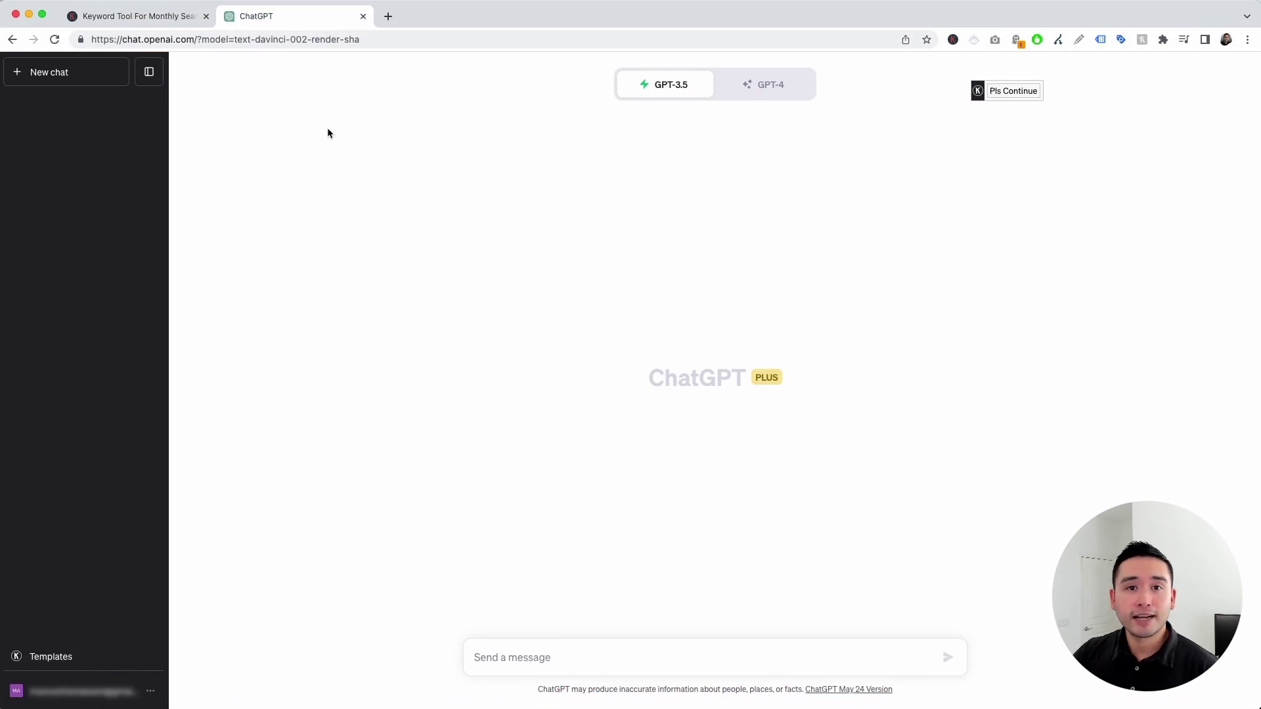
left_click(953, 40)
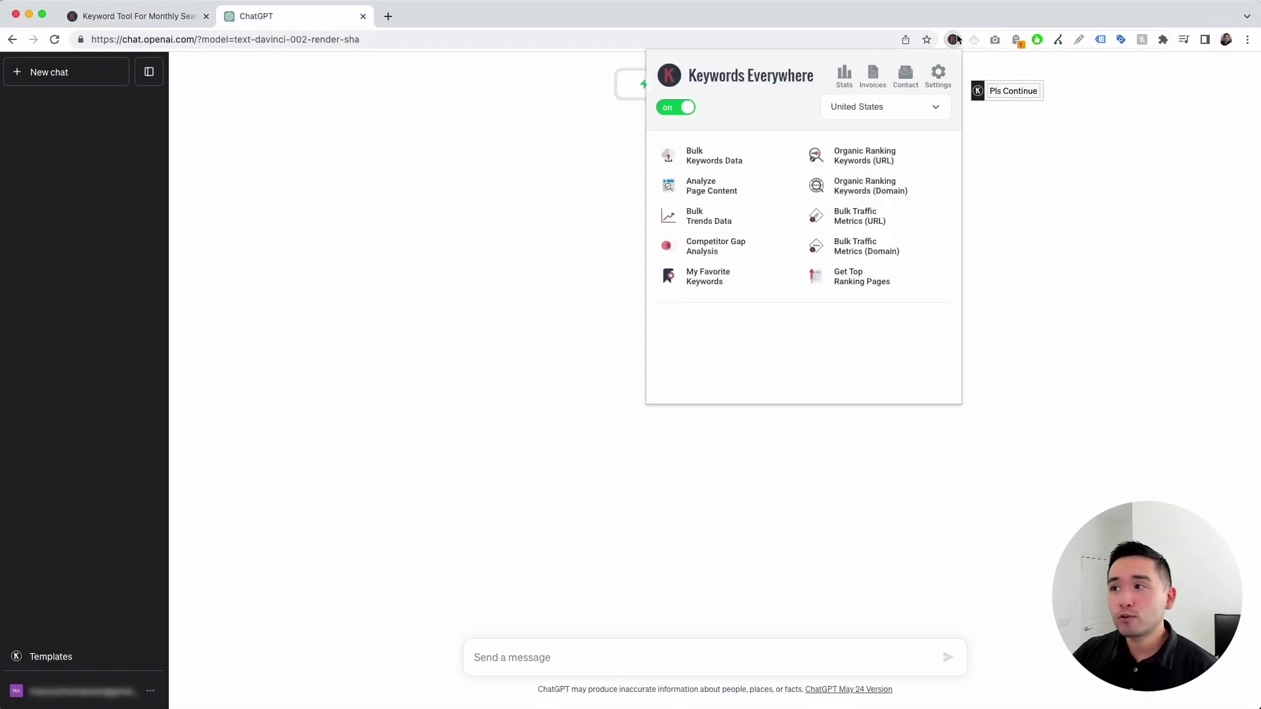
left_click(570, 125)
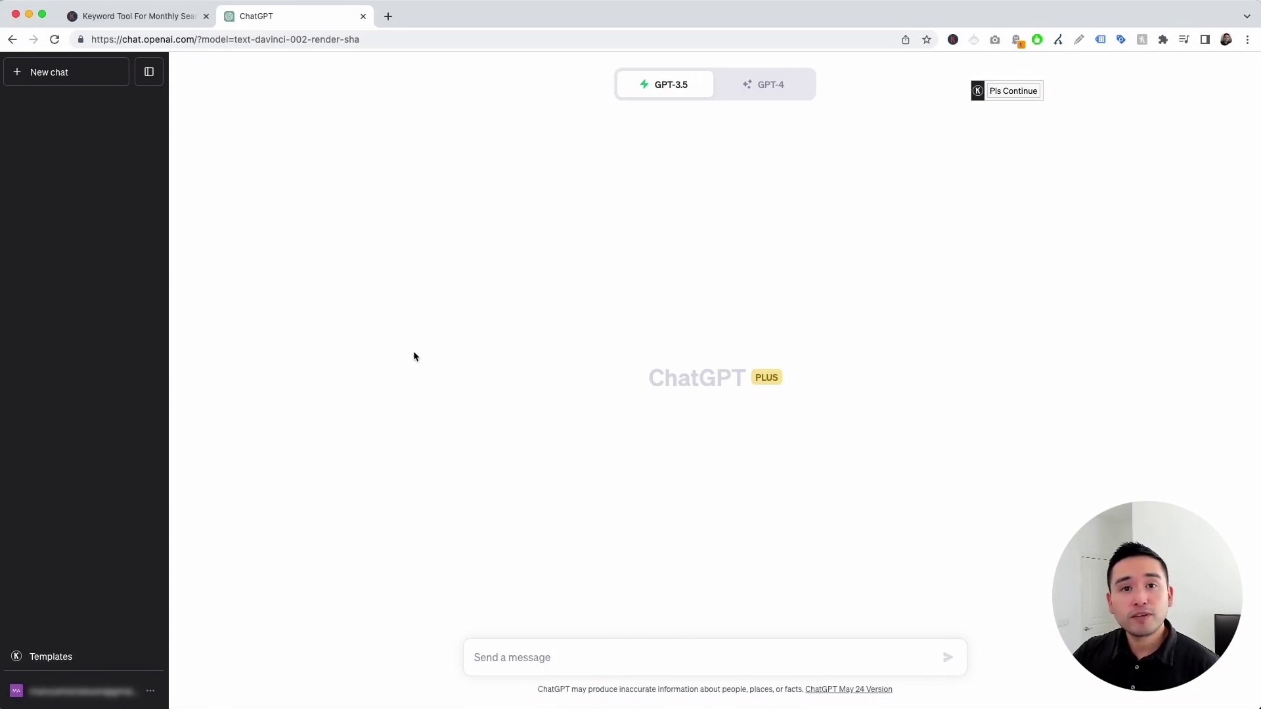
Step: Choose the Productivity › Excel › Excel Dictionary prompt template, keeping English as the response language
left_click(77, 667)
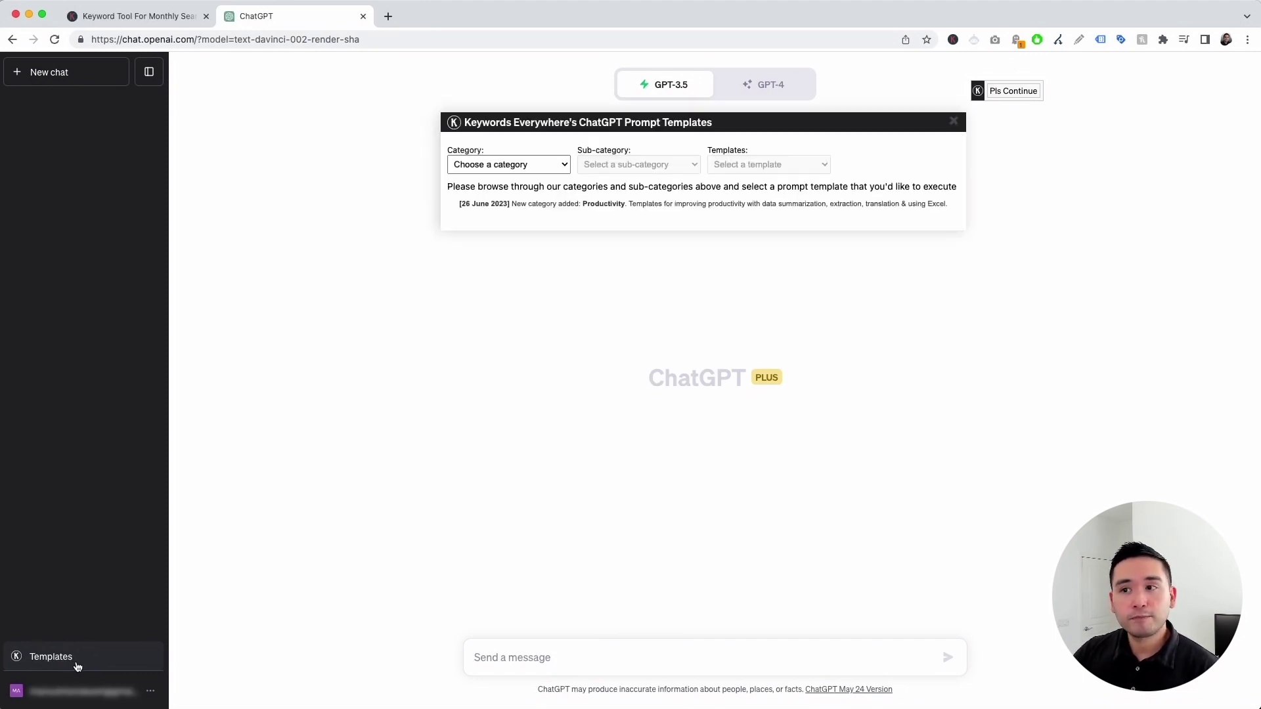
left_click_drag(757, 126, 740, 130)
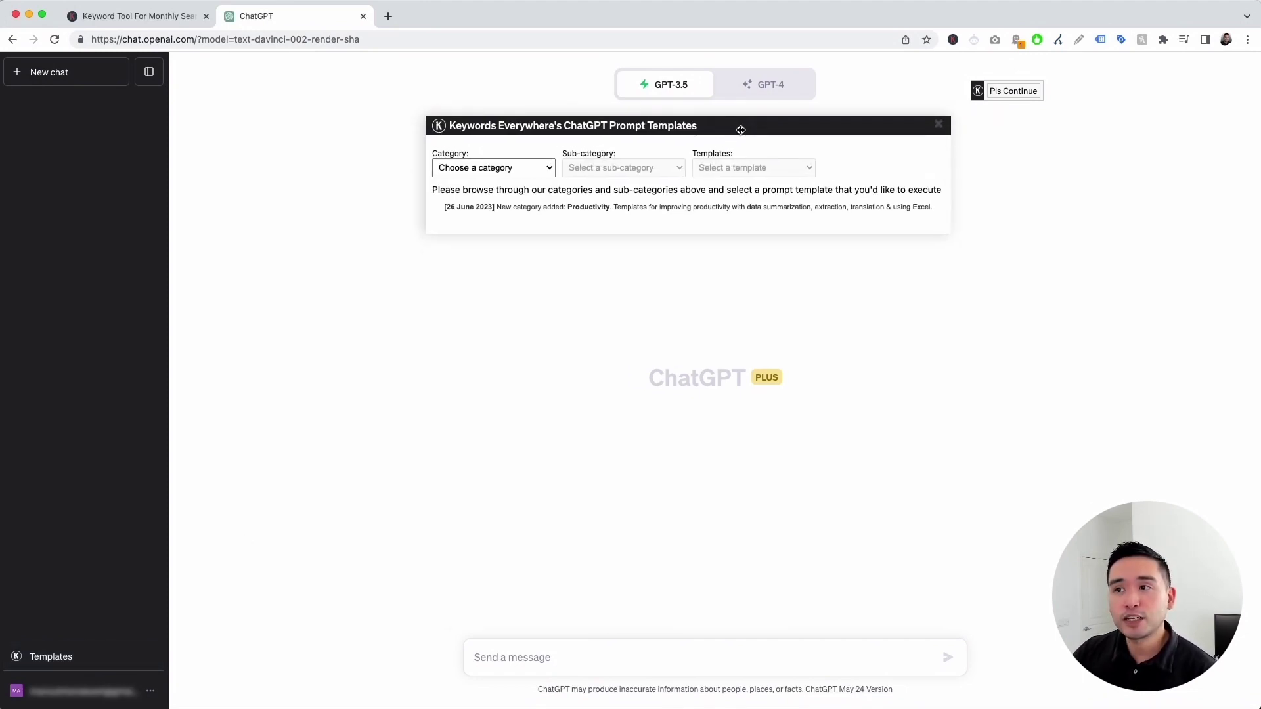
left_click(543, 169)
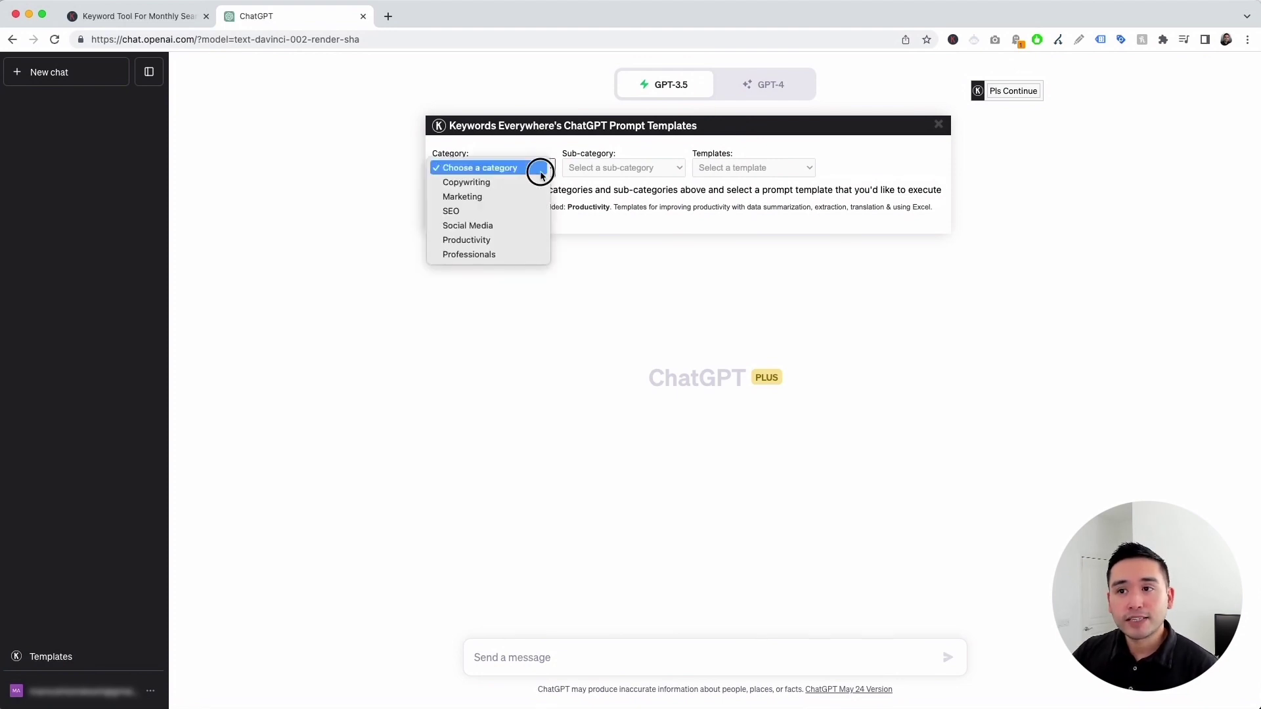
left_click(532, 239)
left_click(637, 171)
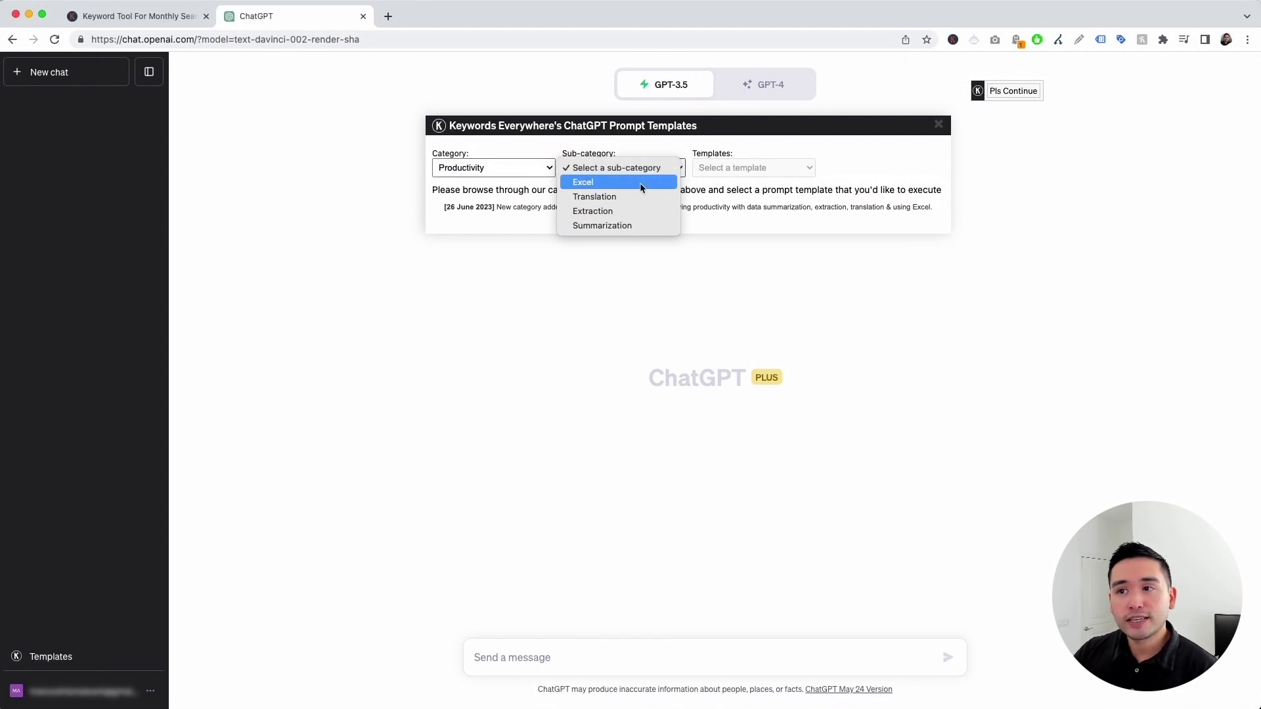
left_click(640, 185)
left_click(746, 170)
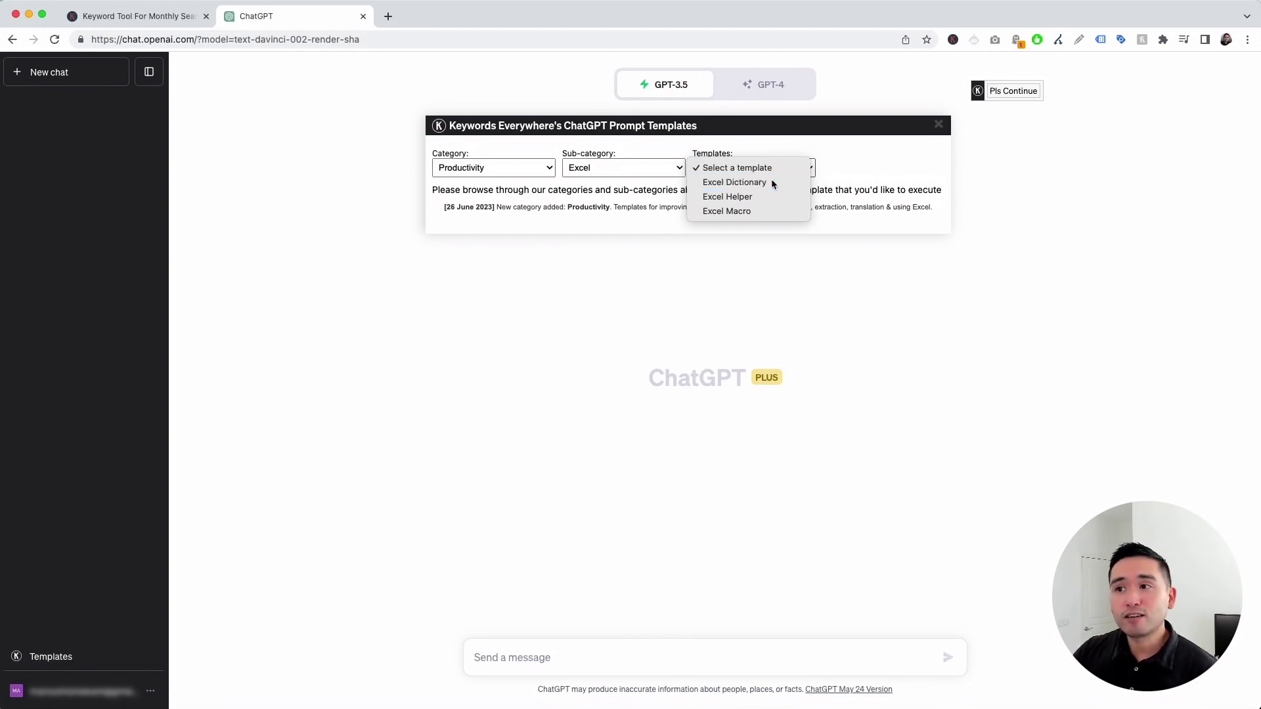
left_click(771, 182)
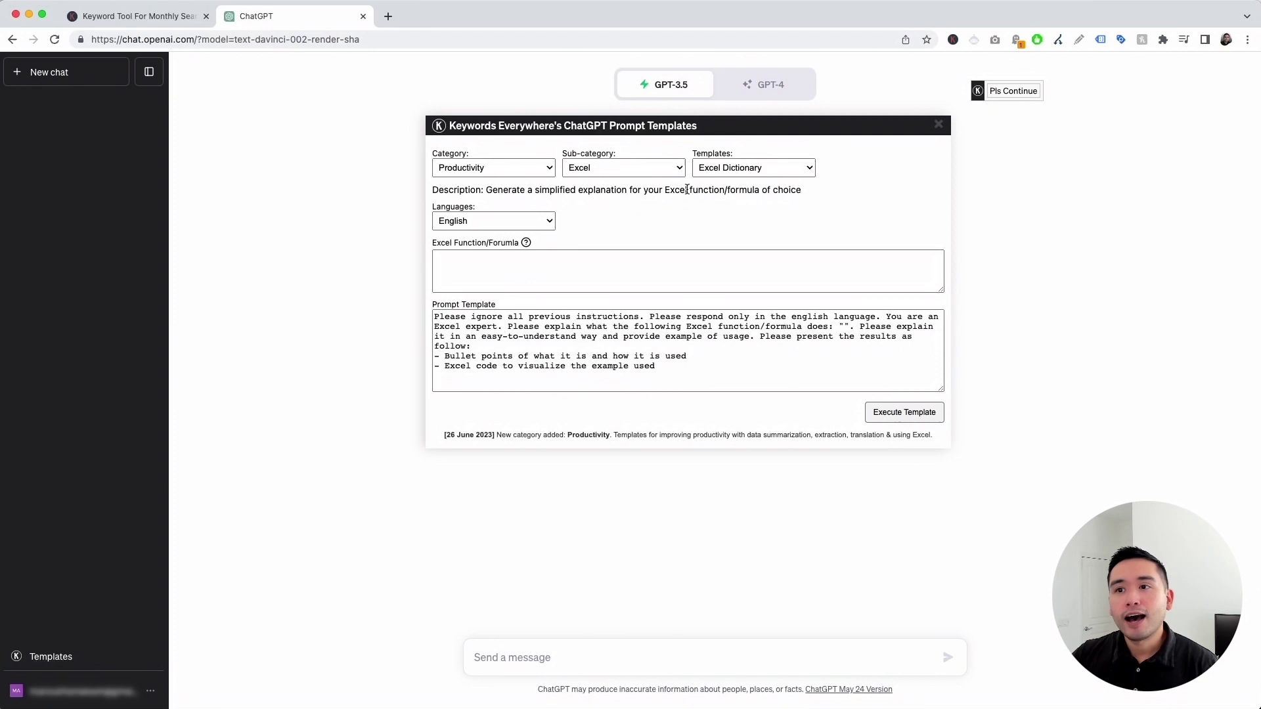
left_click(549, 223)
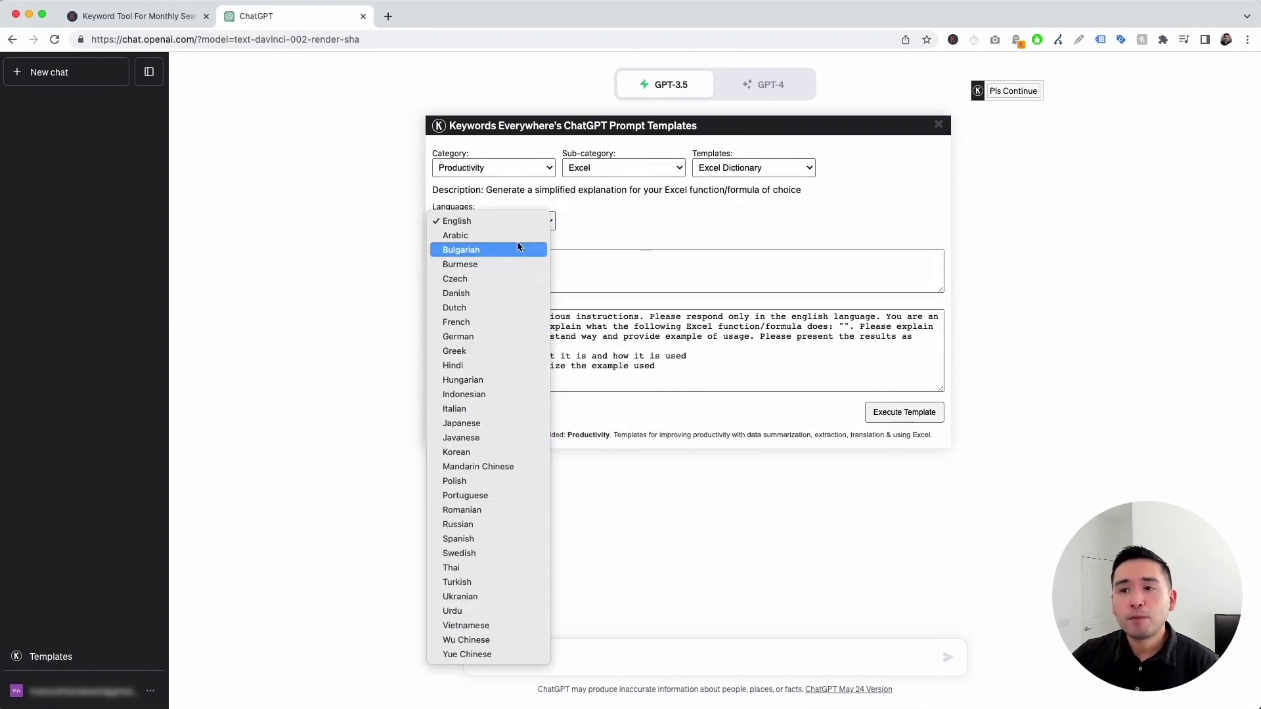
left_click(521, 227)
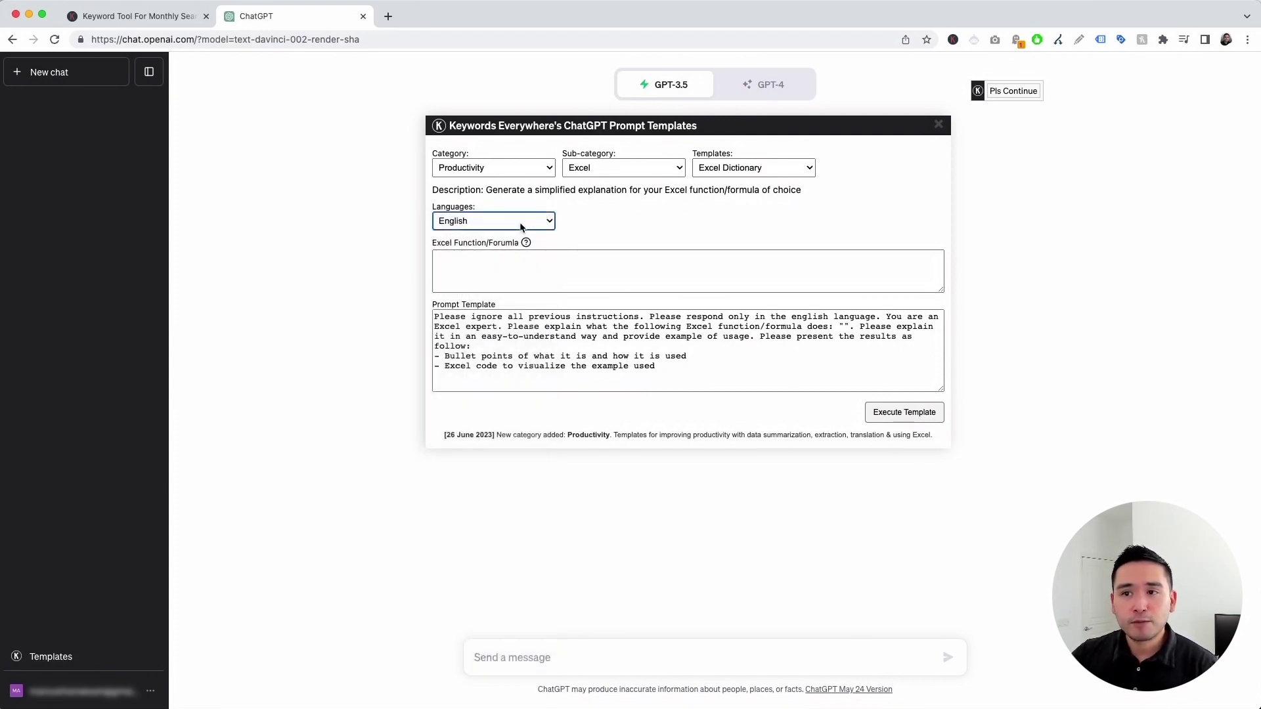
Step: Paste =VLOOKUP(B2,$G$2:$H$12,2,FALSE) into the Excel Function/Formula field and review the generated prompt
left_click(482, 258)
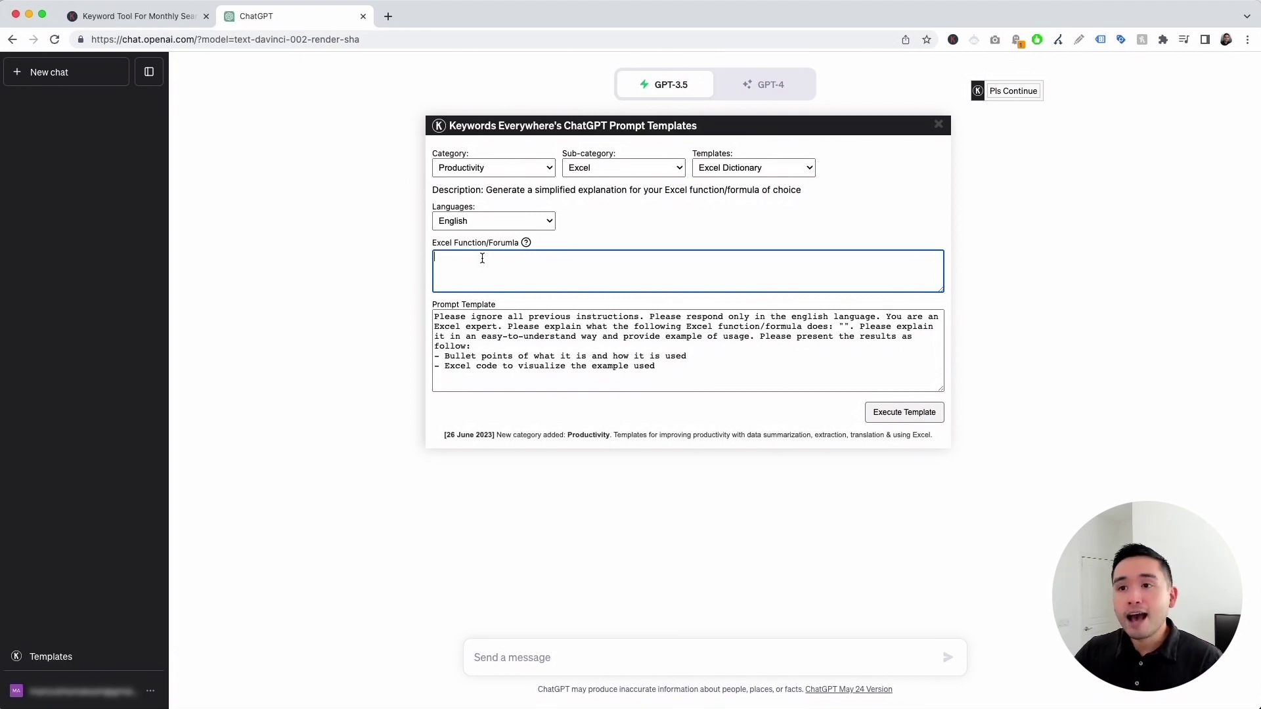
type("=VLOOKUP(B2,$G$2:$H$12,2,FALSE)")
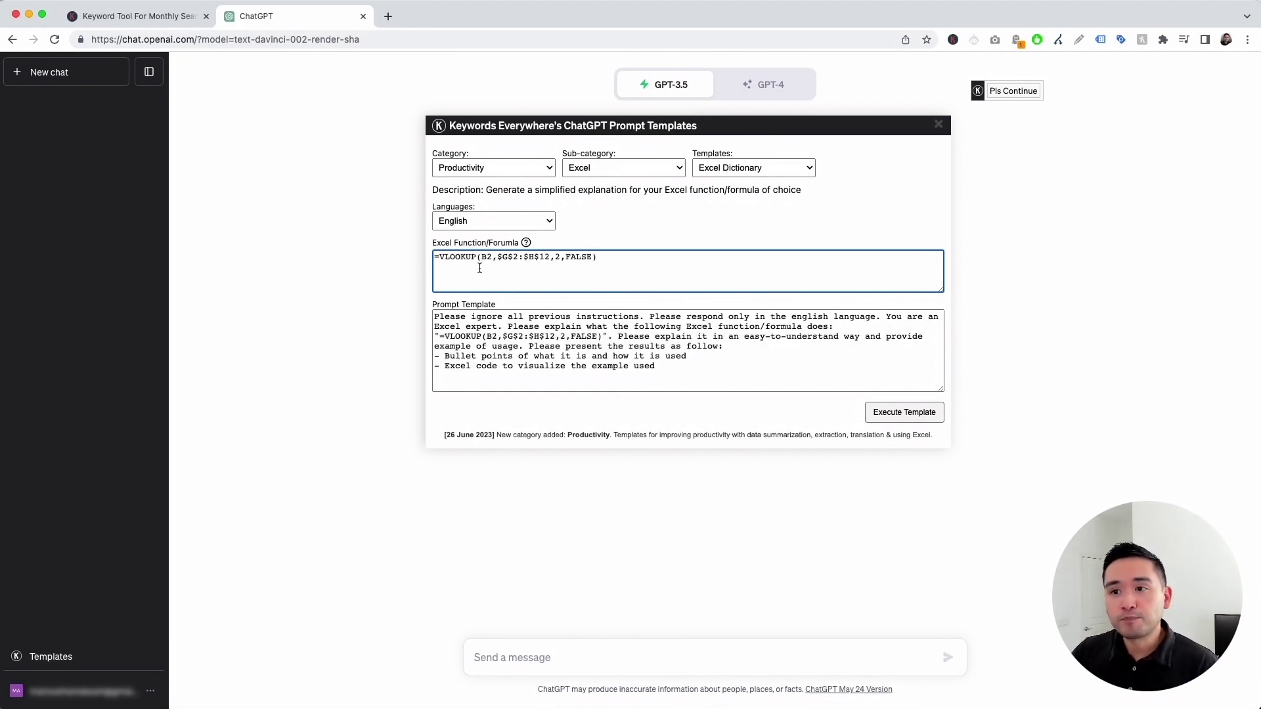
left_click_drag(439, 318, 694, 369)
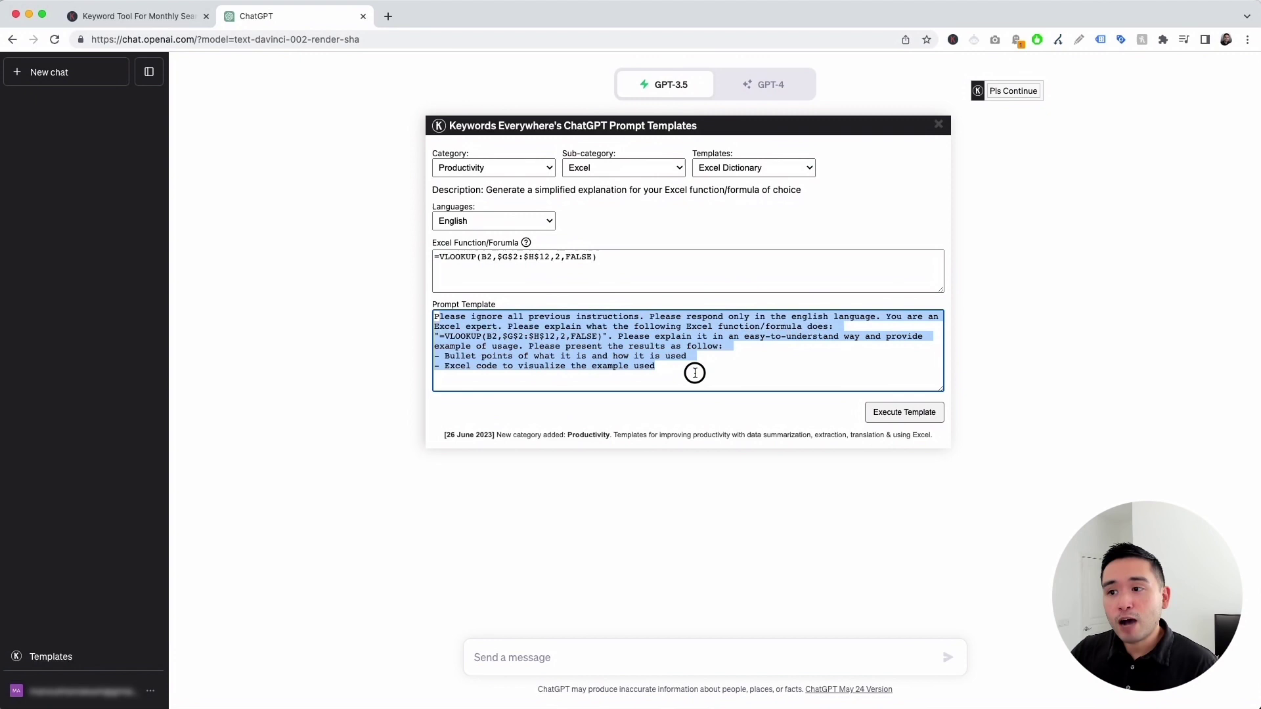
left_click(694, 368)
left_click_drag(442, 337, 600, 338)
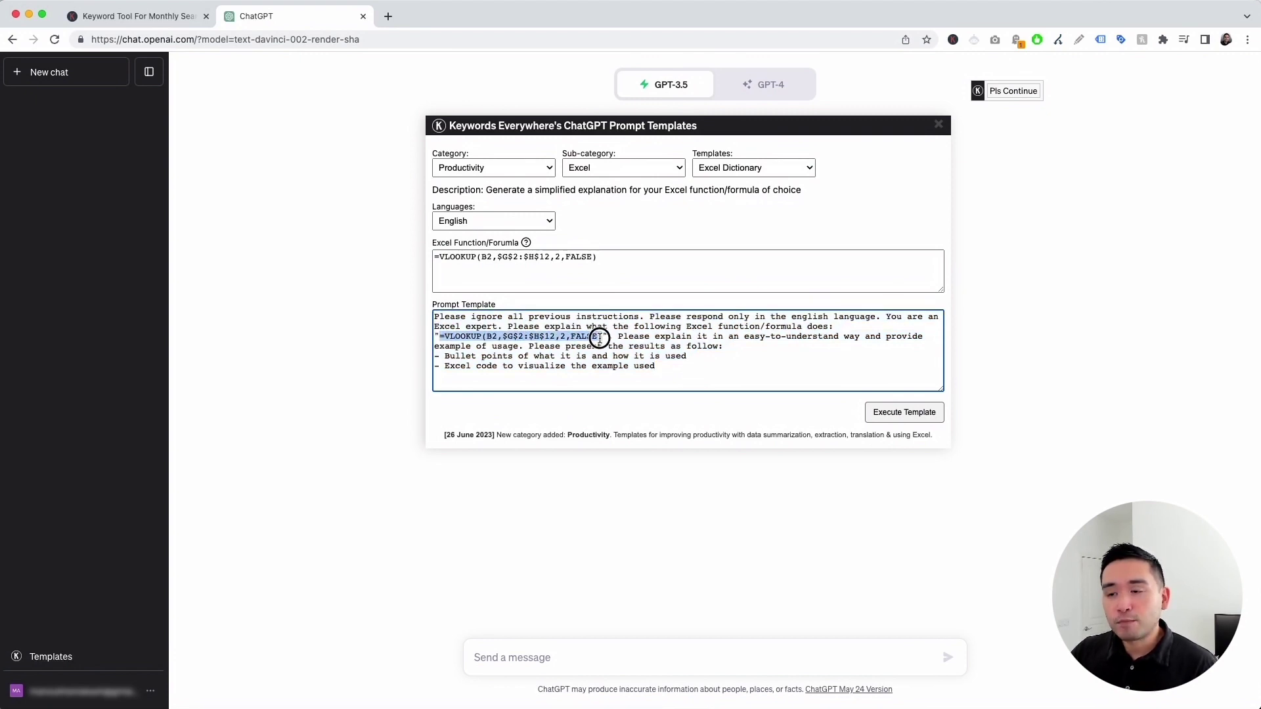
left_click(627, 356)
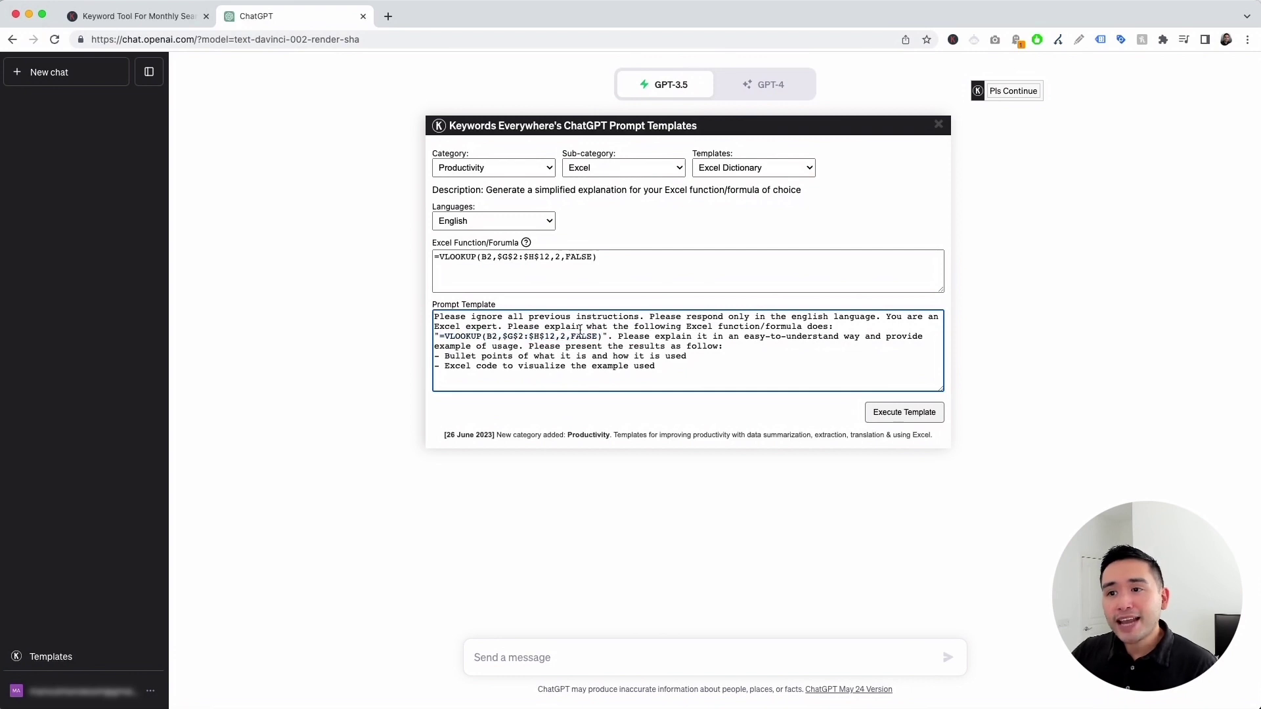
left_click_drag(473, 320, 578, 327)
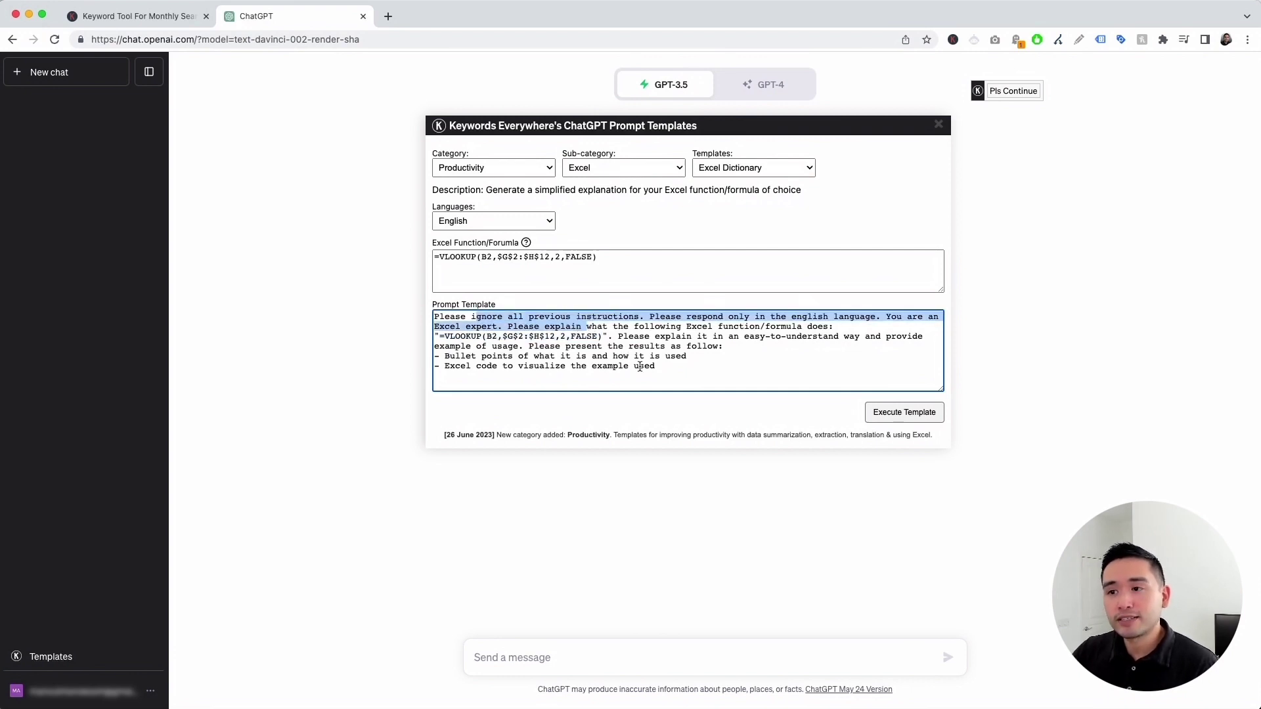
left_click(638, 366)
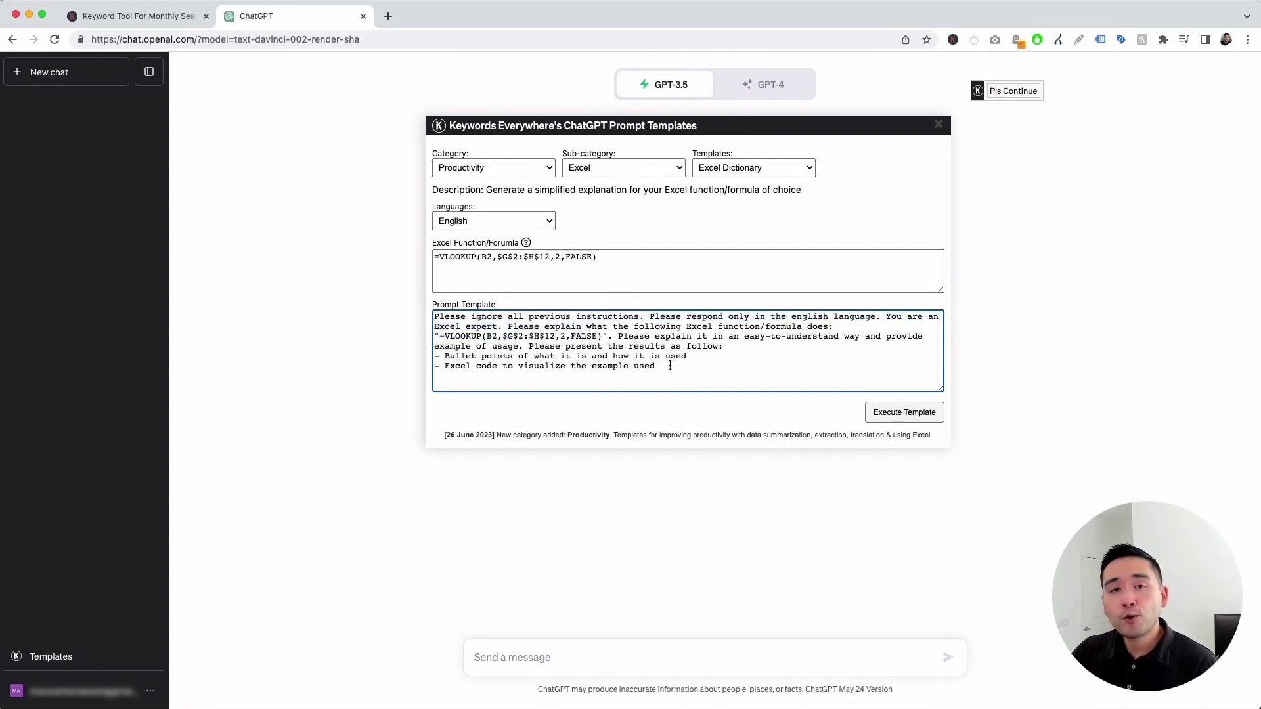
Step: Execute the Excel Dictionary template to send the VLOOKUP prompt
left_click(919, 419)
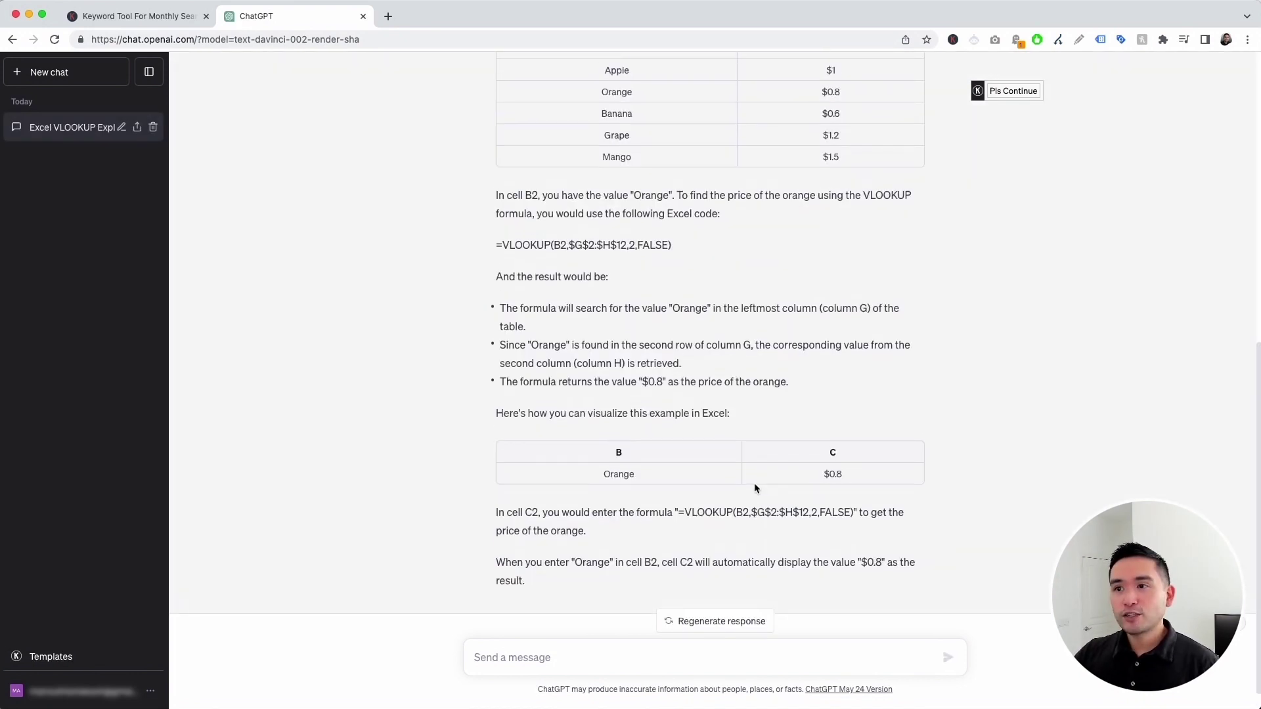
scroll(754, 482, "up", 3)
scroll(755, 486, "up", 3)
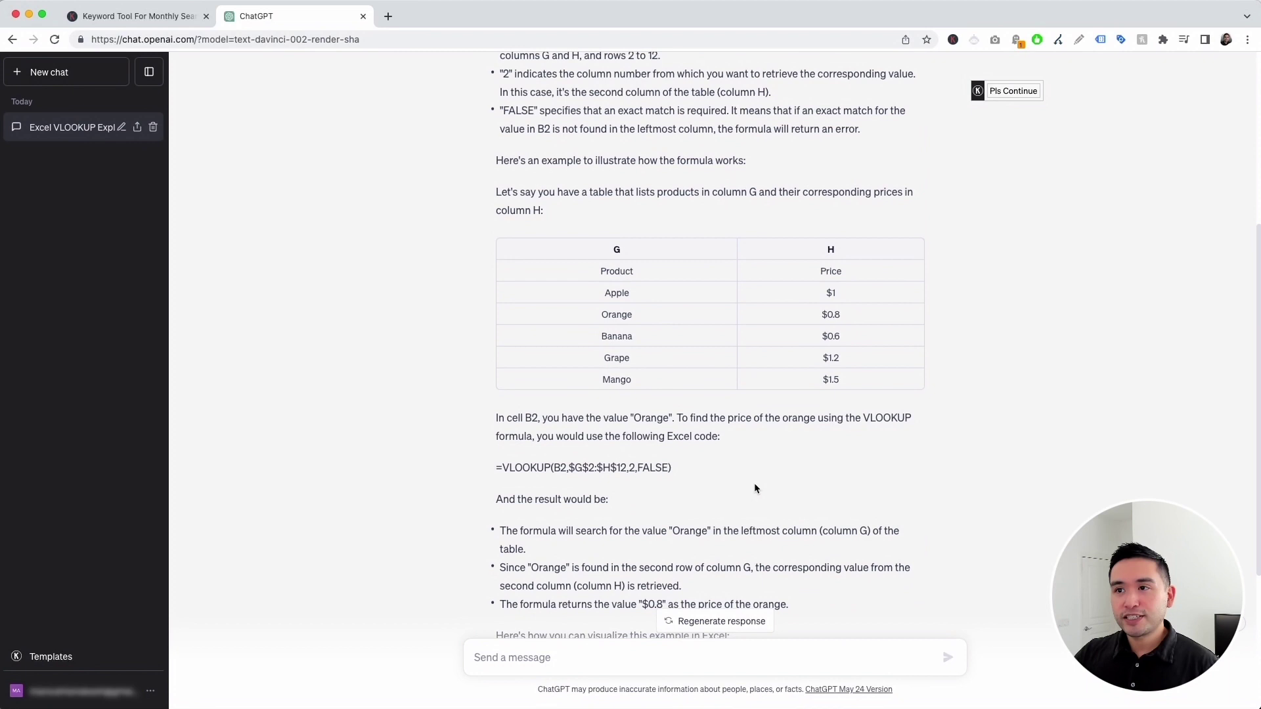
scroll(754, 487, "up", 5)
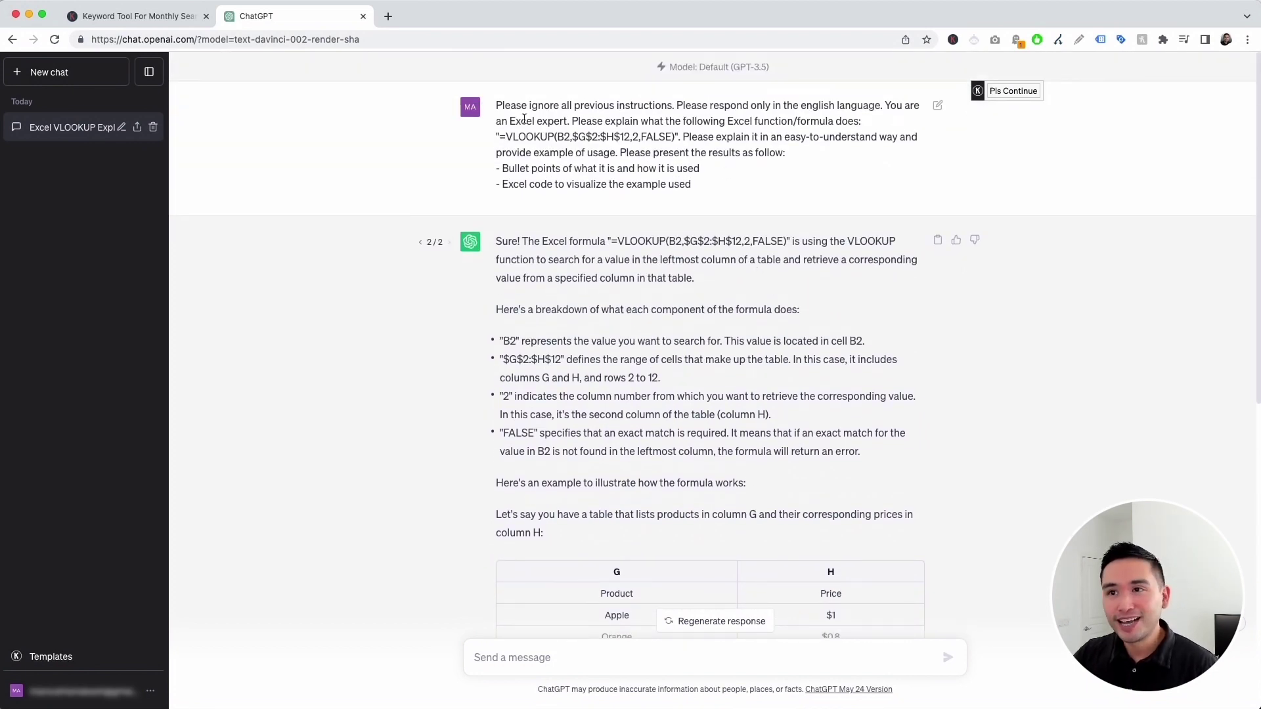
Step: Highlight the sent prompt, the answer's VLOOKUP summary and its argument breakdown bullets
left_click(506, 105)
left_click_drag(506, 105, 681, 185)
left_click_drag(508, 242, 740, 510)
left_click(741, 507)
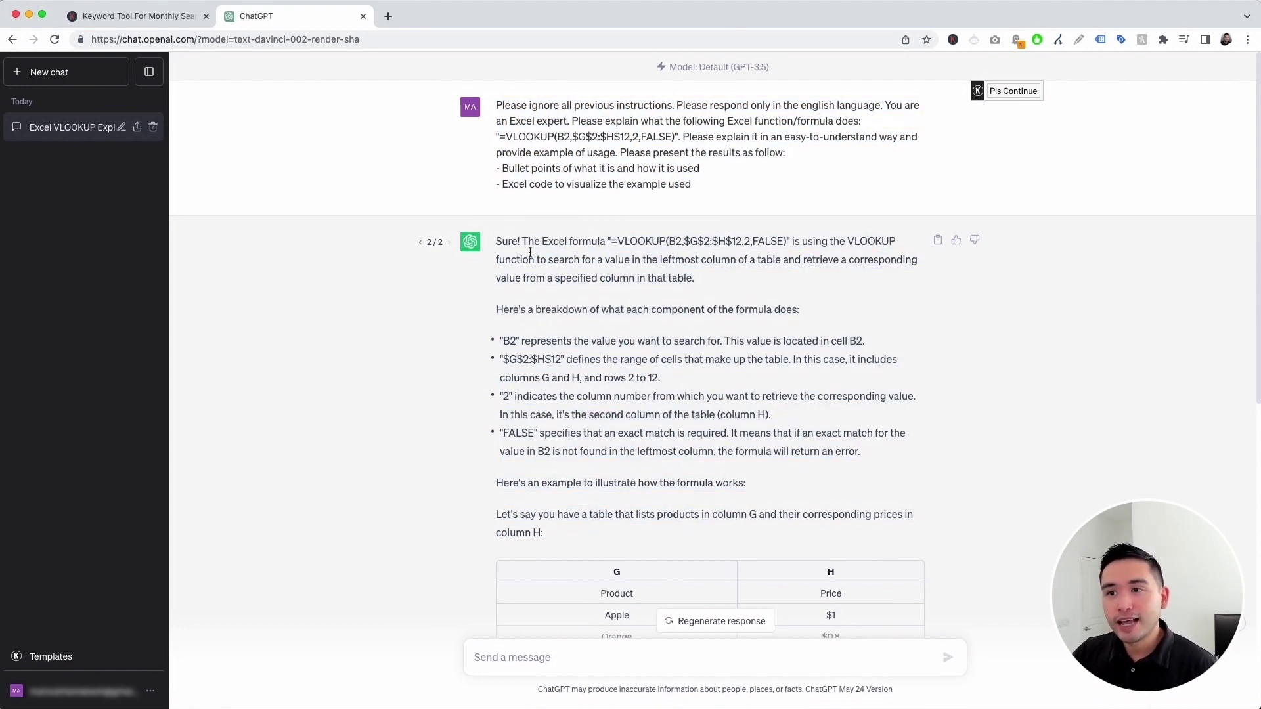
left_click_drag(793, 241, 696, 278)
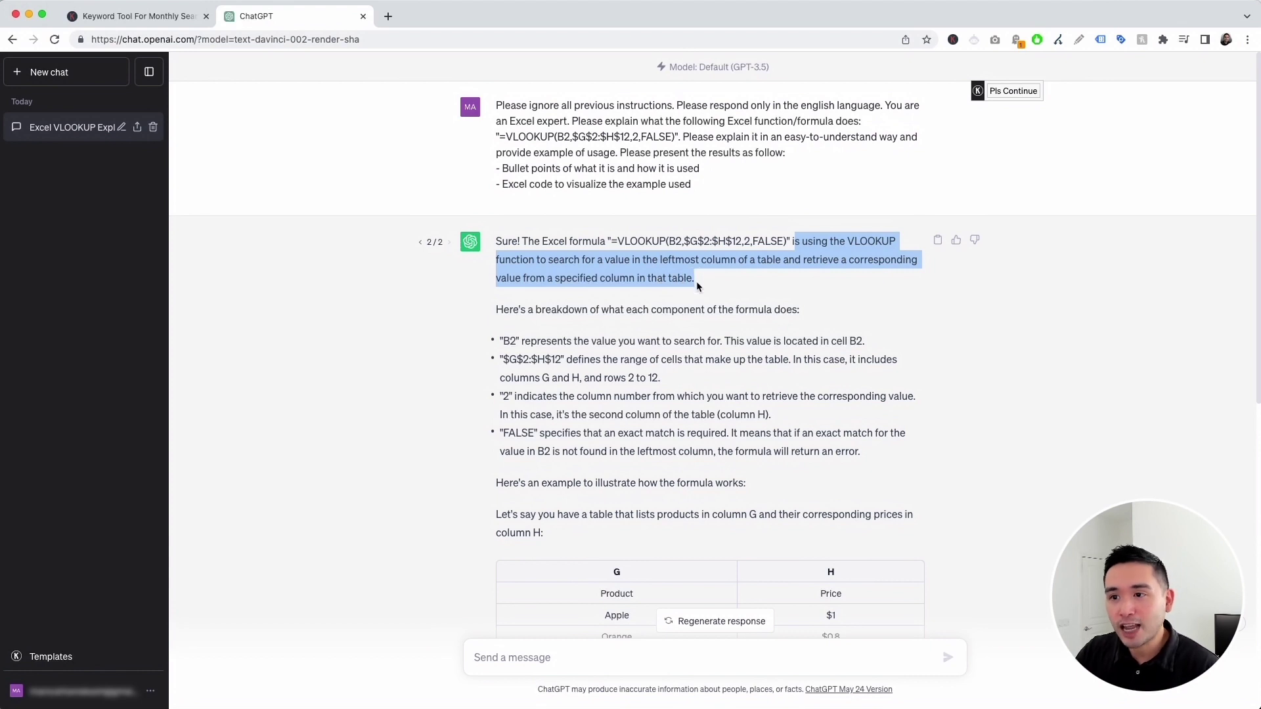
left_click(696, 278)
left_click_drag(500, 310, 675, 452)
scroll(672, 450, "down", 1)
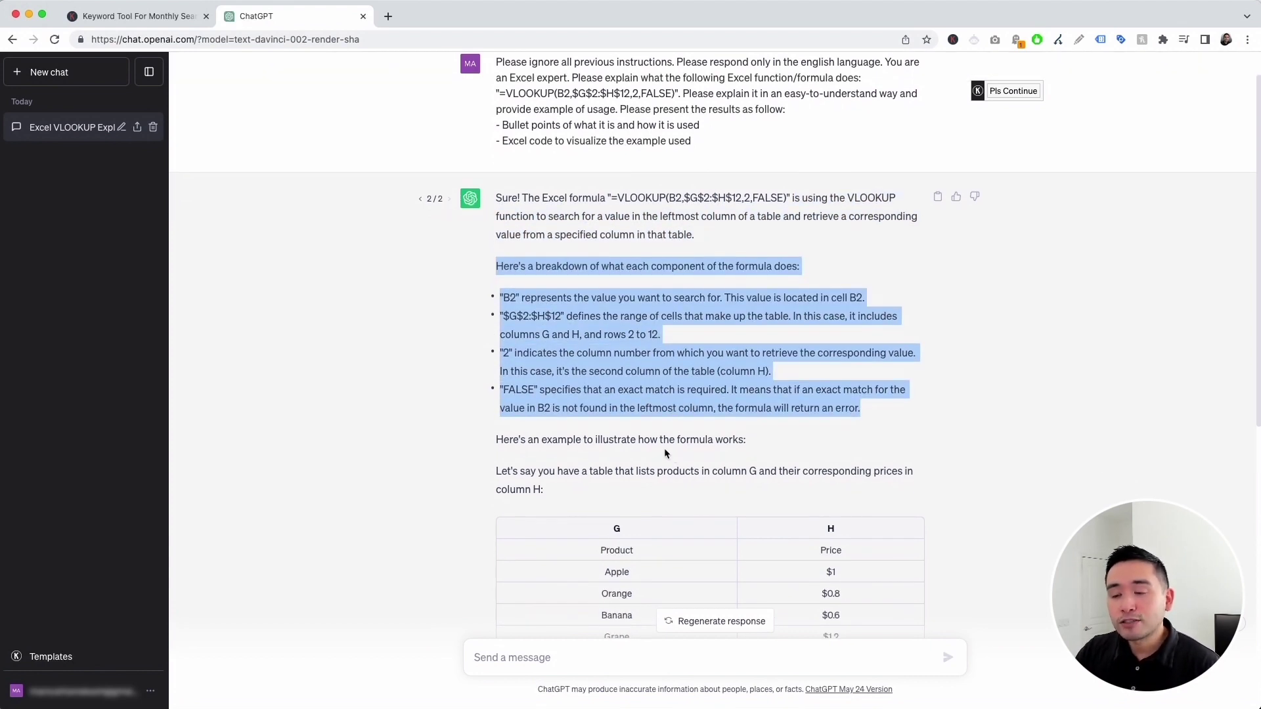
scroll(664, 453, "down", 3)
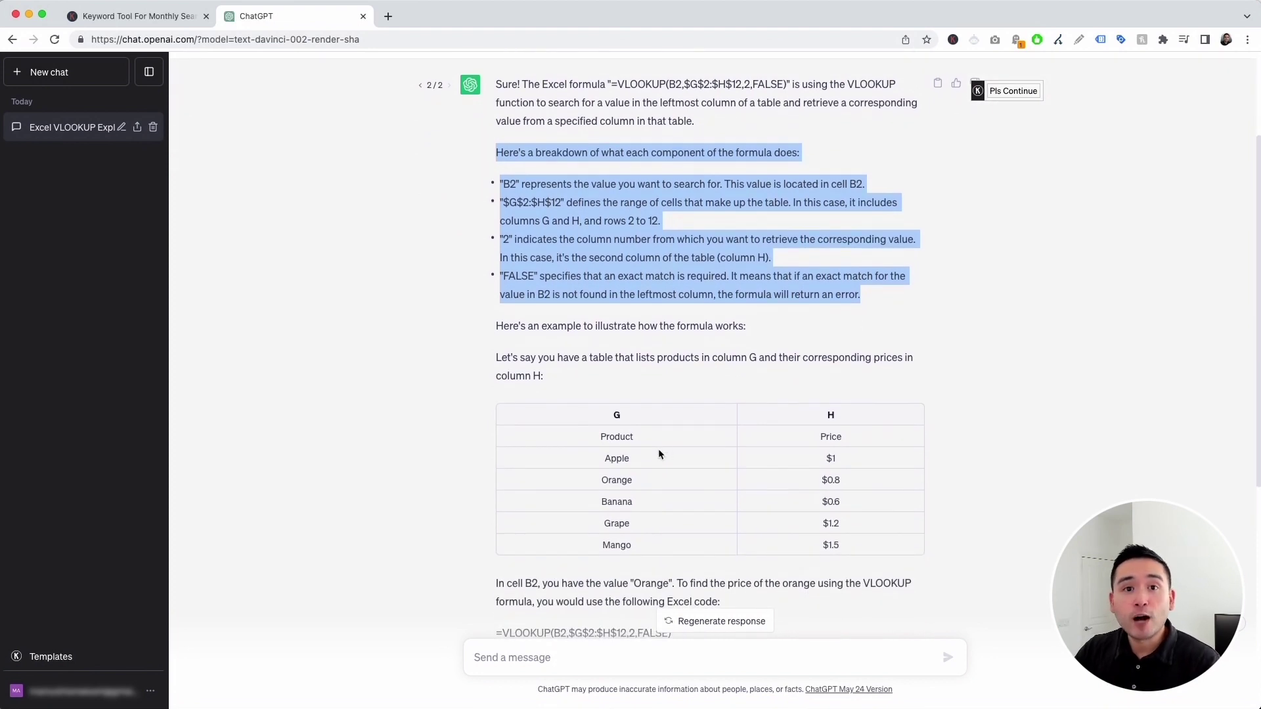
scroll(658, 449, "down", 1)
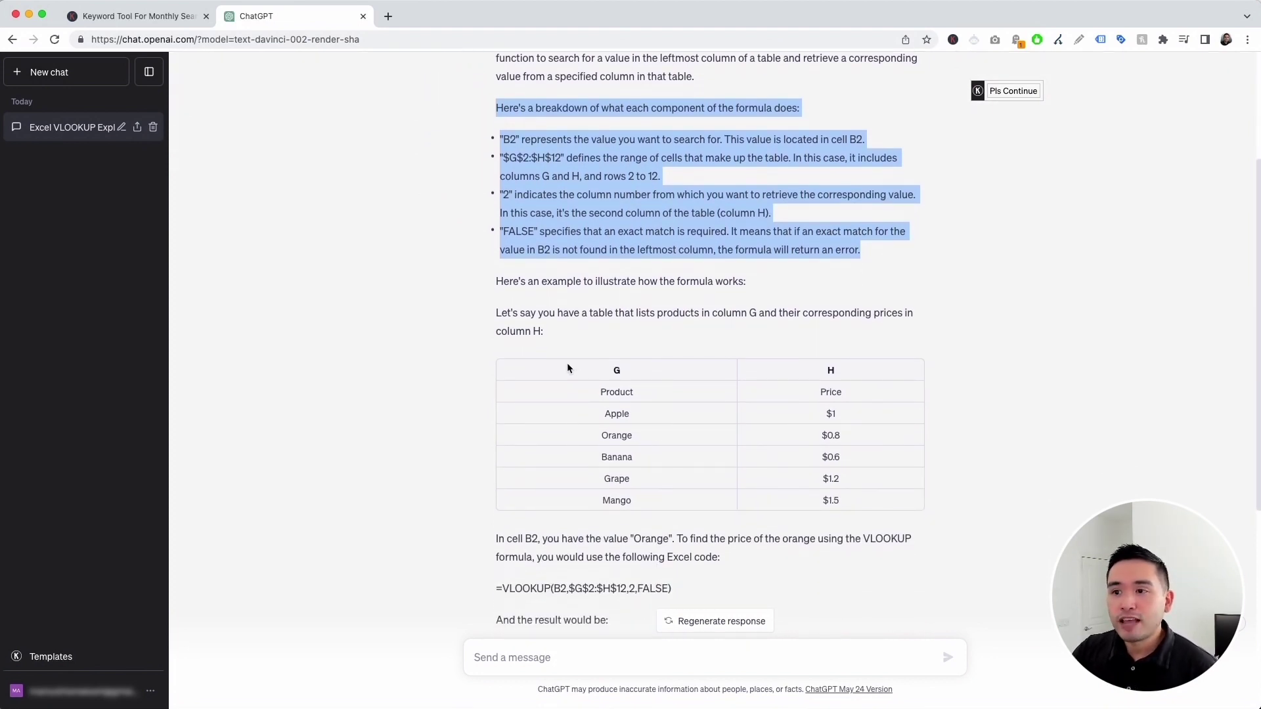
left_click_drag(567, 363, 850, 501)
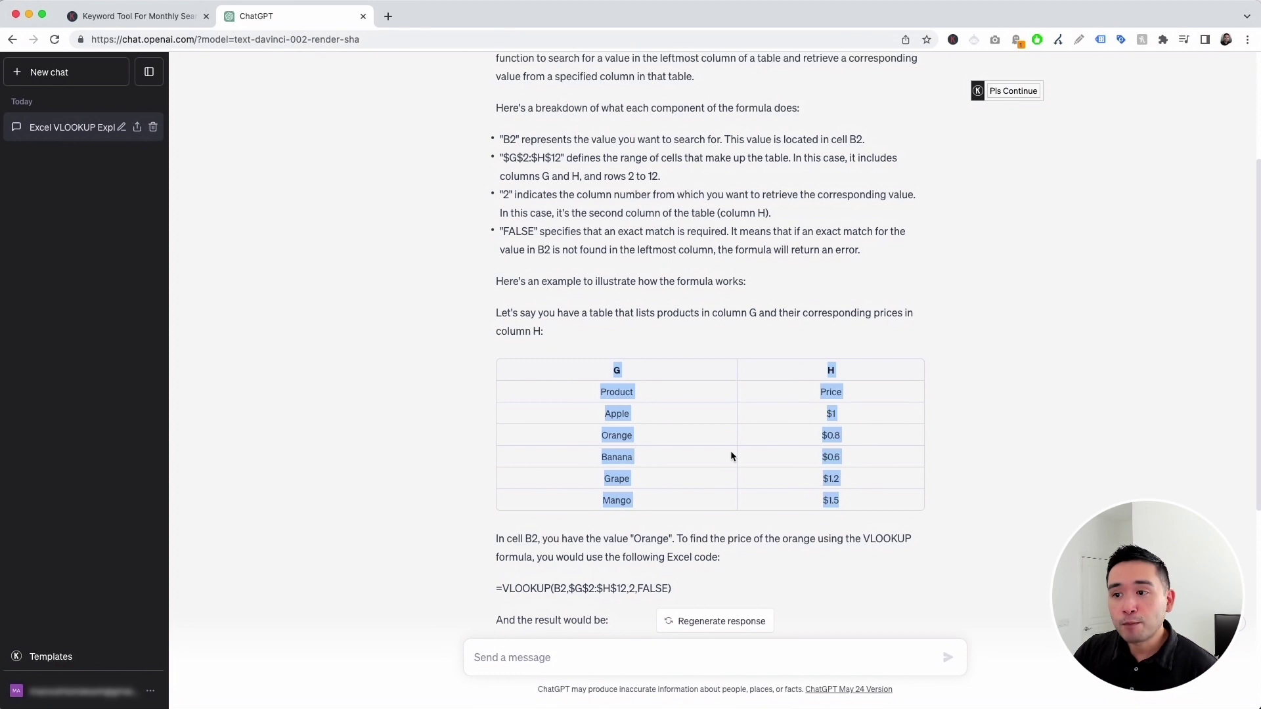
left_click(629, 391)
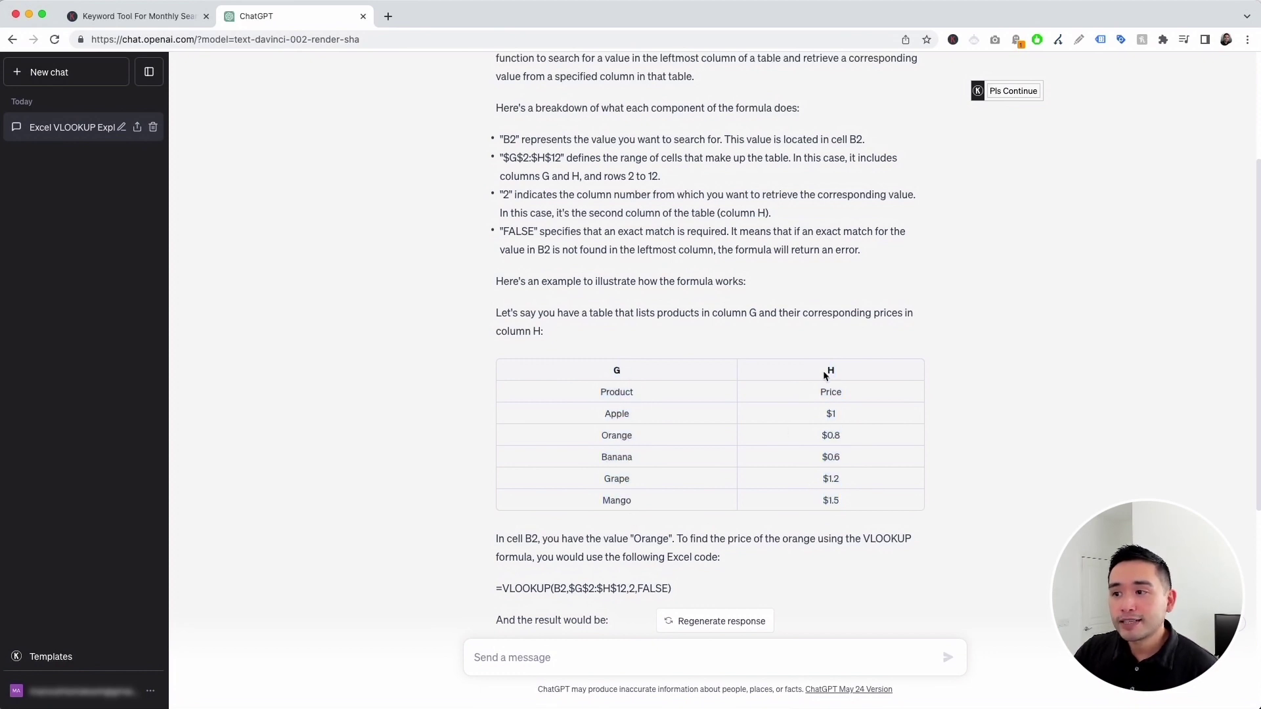
scroll(833, 407, "down", 4)
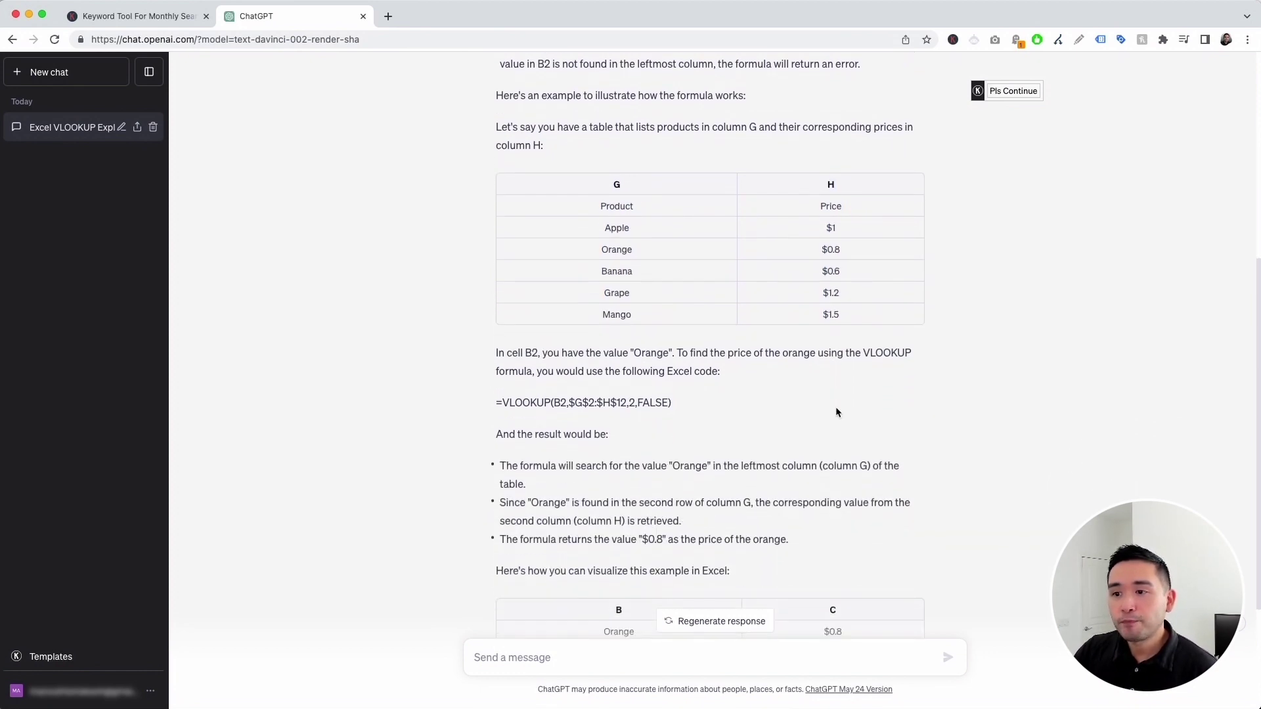
left_click_drag(837, 412, 490, 400)
scroll(490, 403, "down", 2)
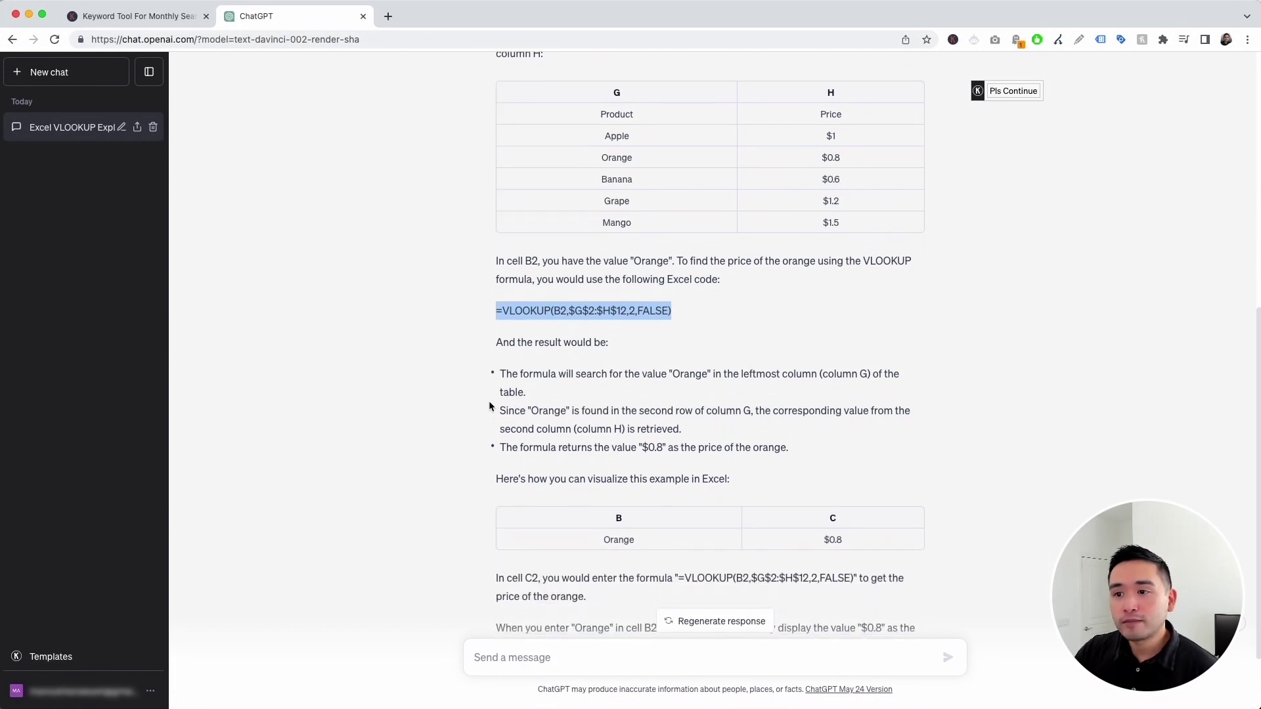
scroll(490, 405, "down", 2)
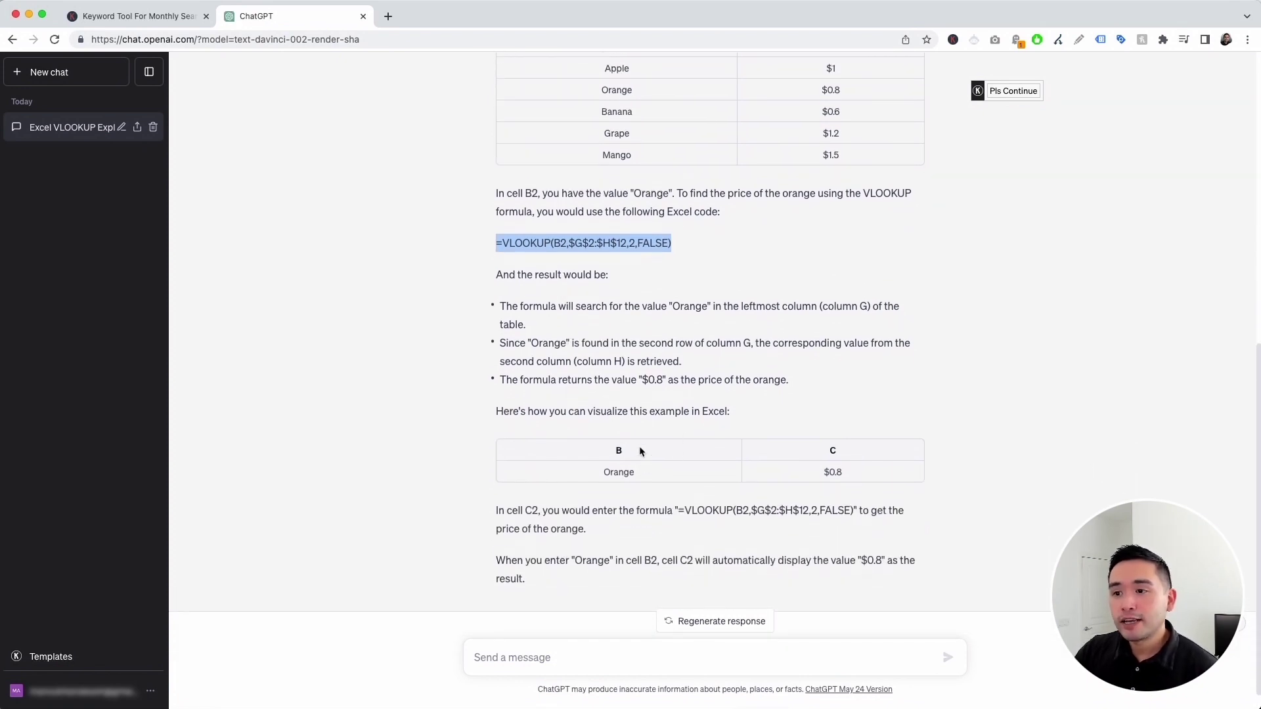
scroll(639, 450, "up", 1)
double_click(606, 487)
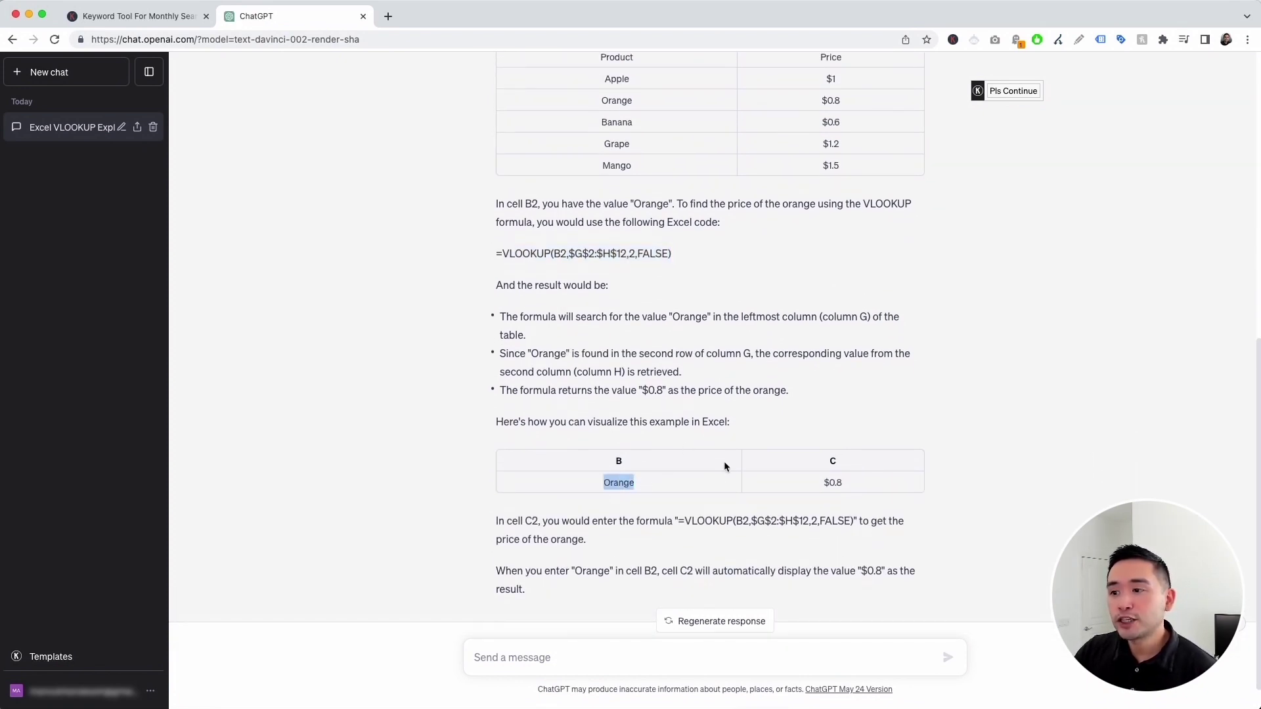
scroll(725, 461, "up", 1)
double_click(829, 121)
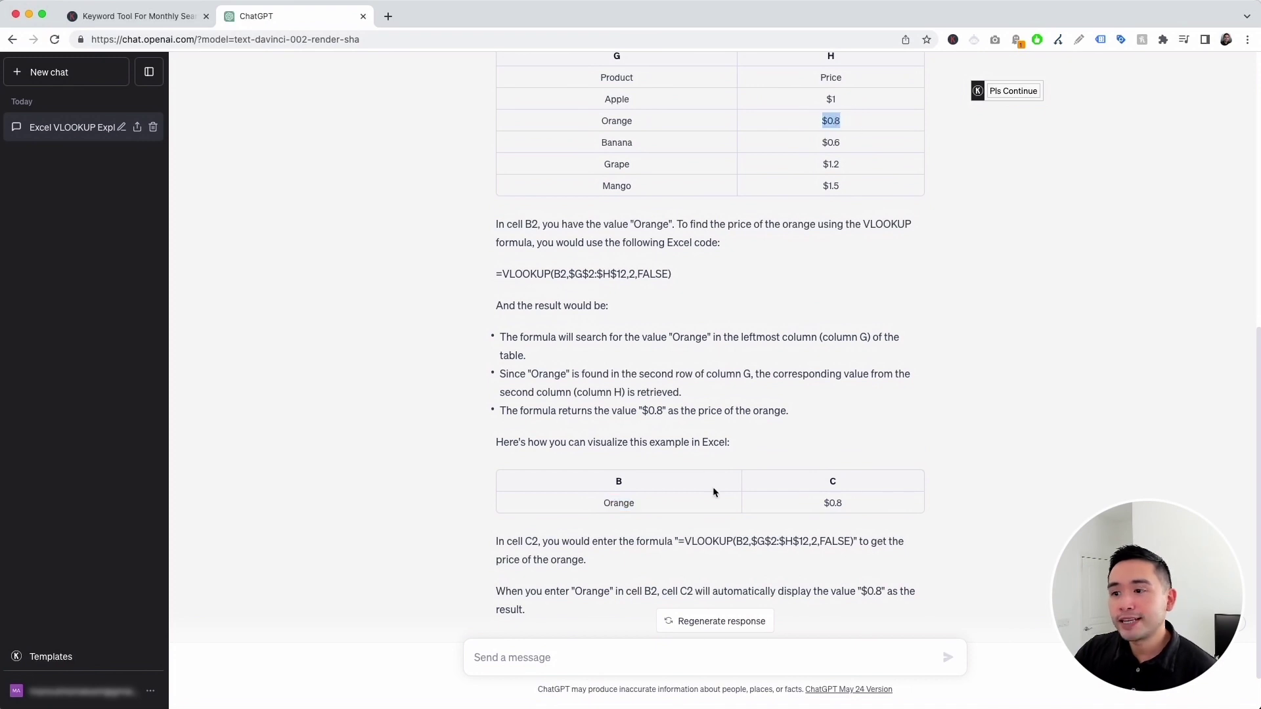
scroll(679, 432, "down", 1)
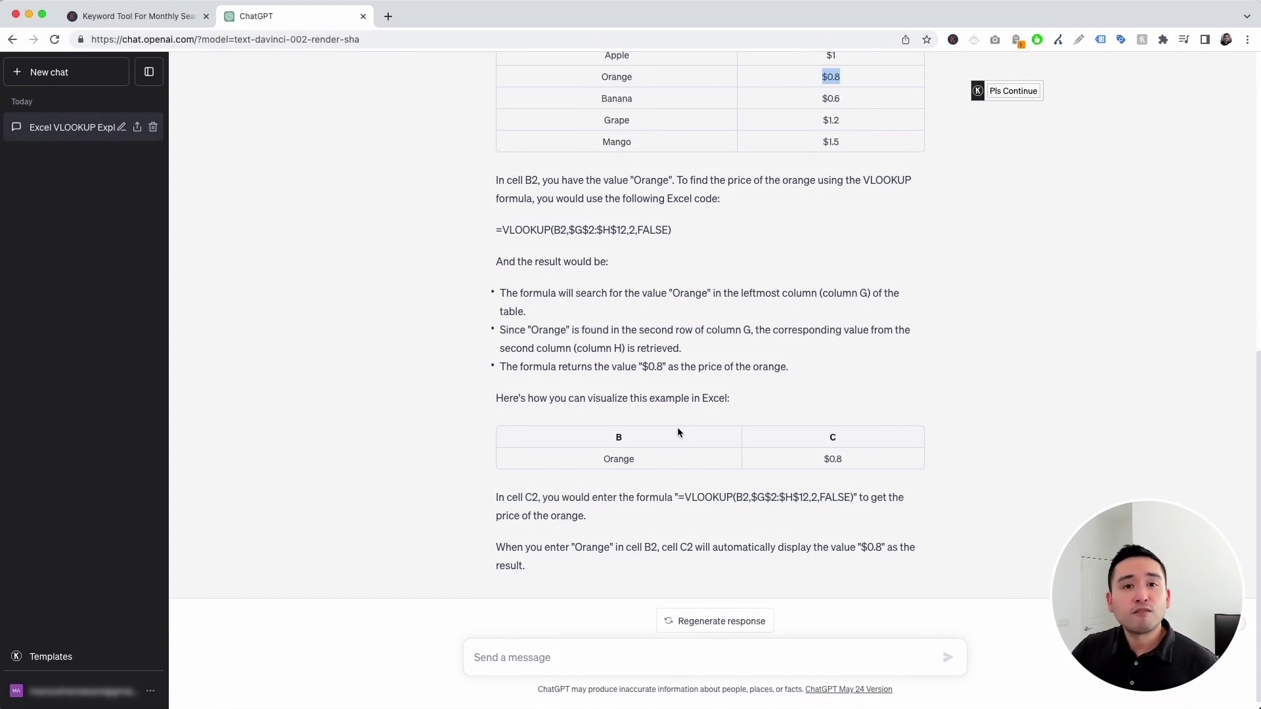
scroll(677, 430, "up", 5)
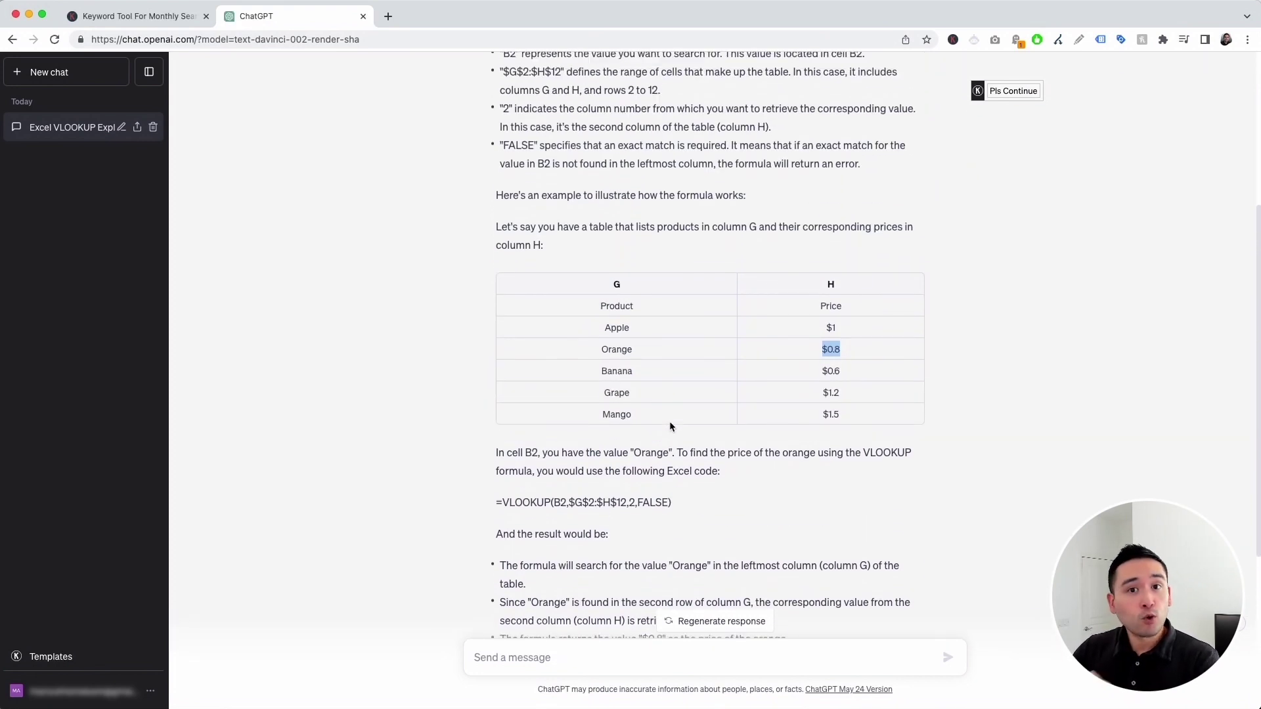
scroll(670, 423, "up", 1)
scroll(677, 422, "down", 4)
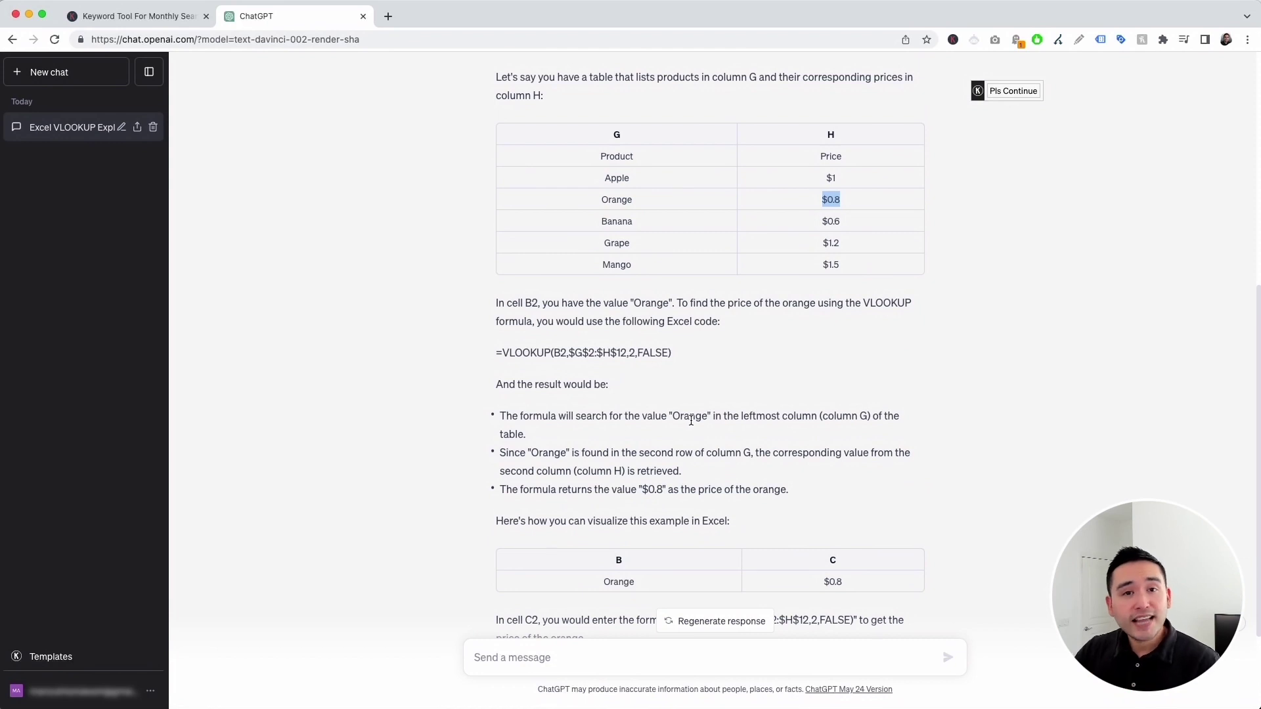
Step: Clear the price selection and switch the Keywords Everywhere template to Excel Helper
left_click(463, 437)
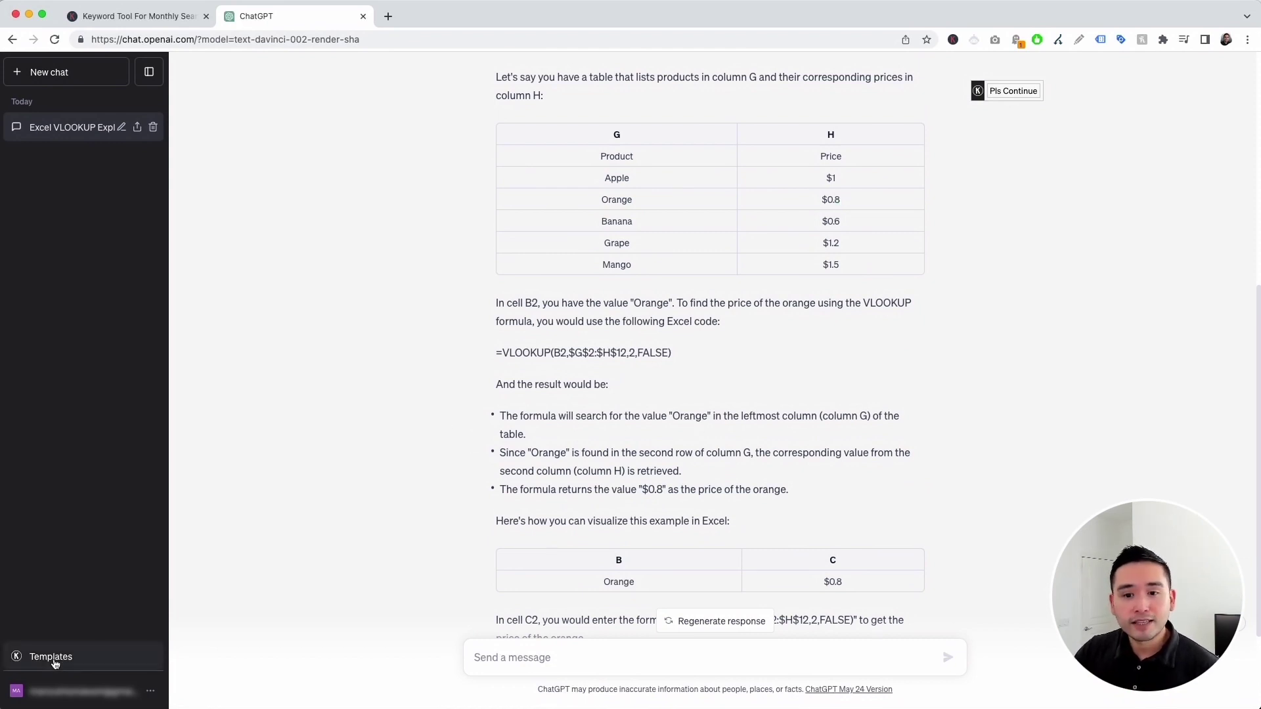
left_click(56, 664)
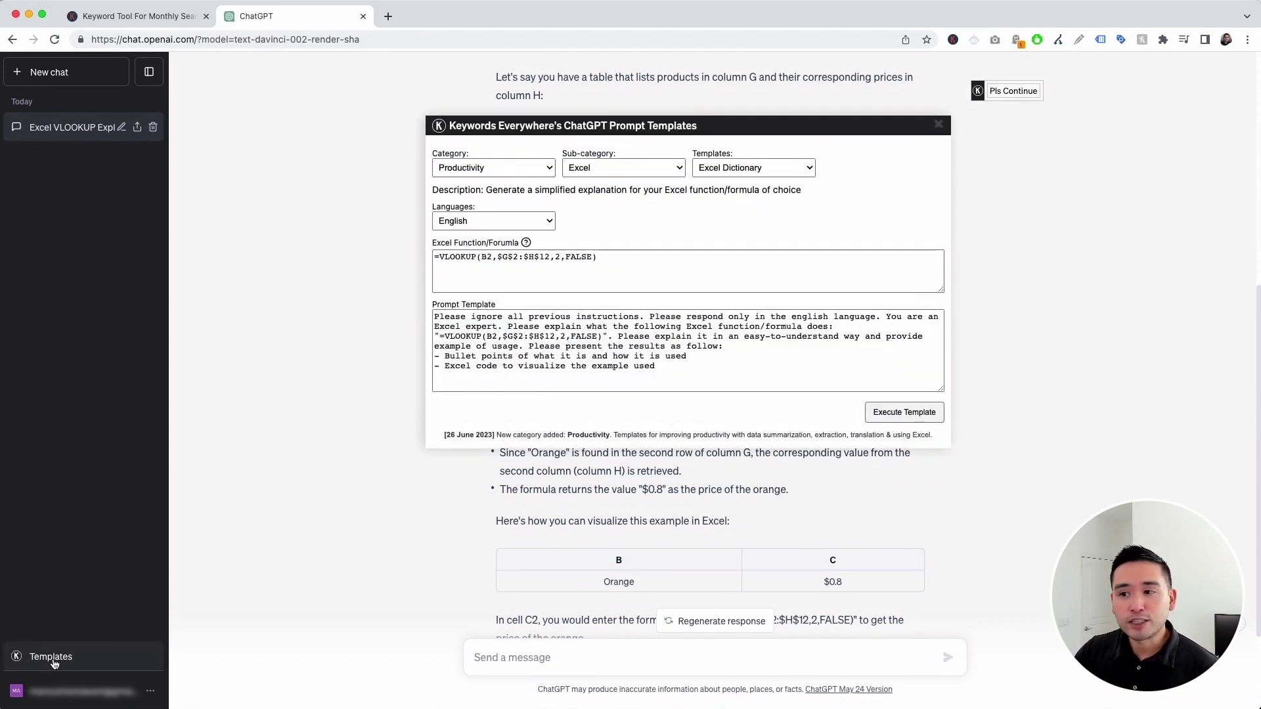
left_click(733, 173)
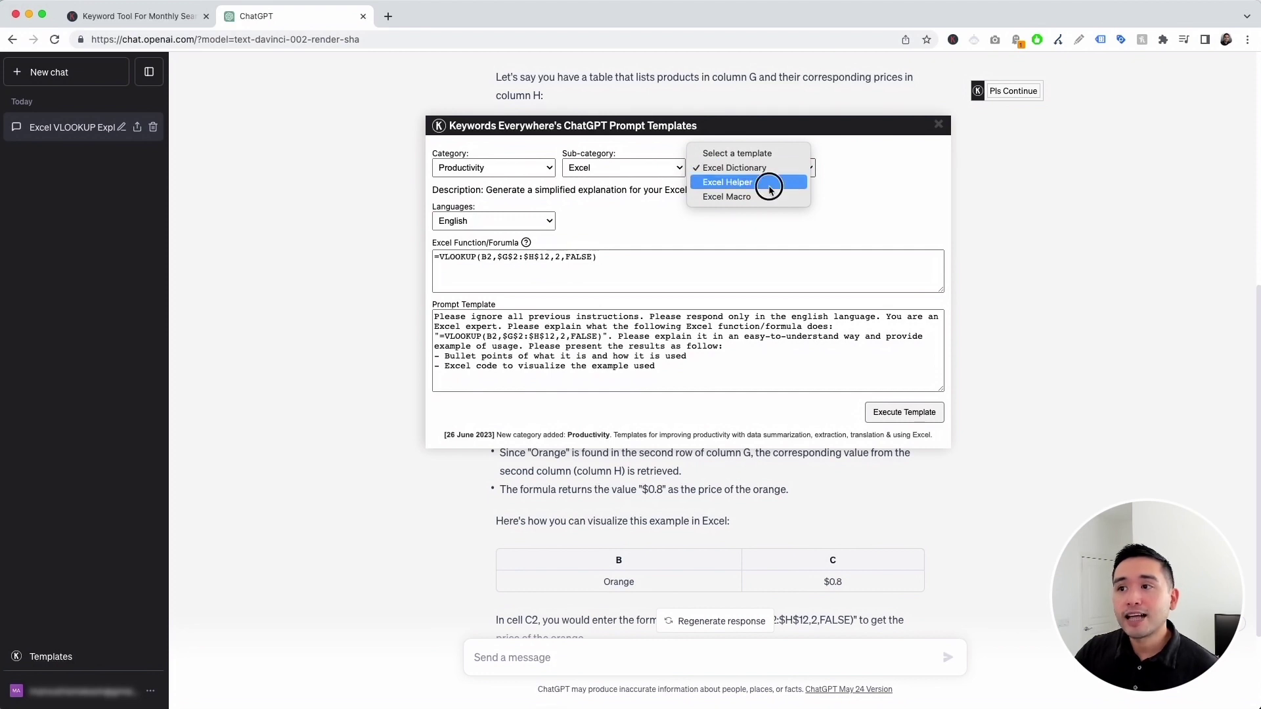
left_click(769, 184)
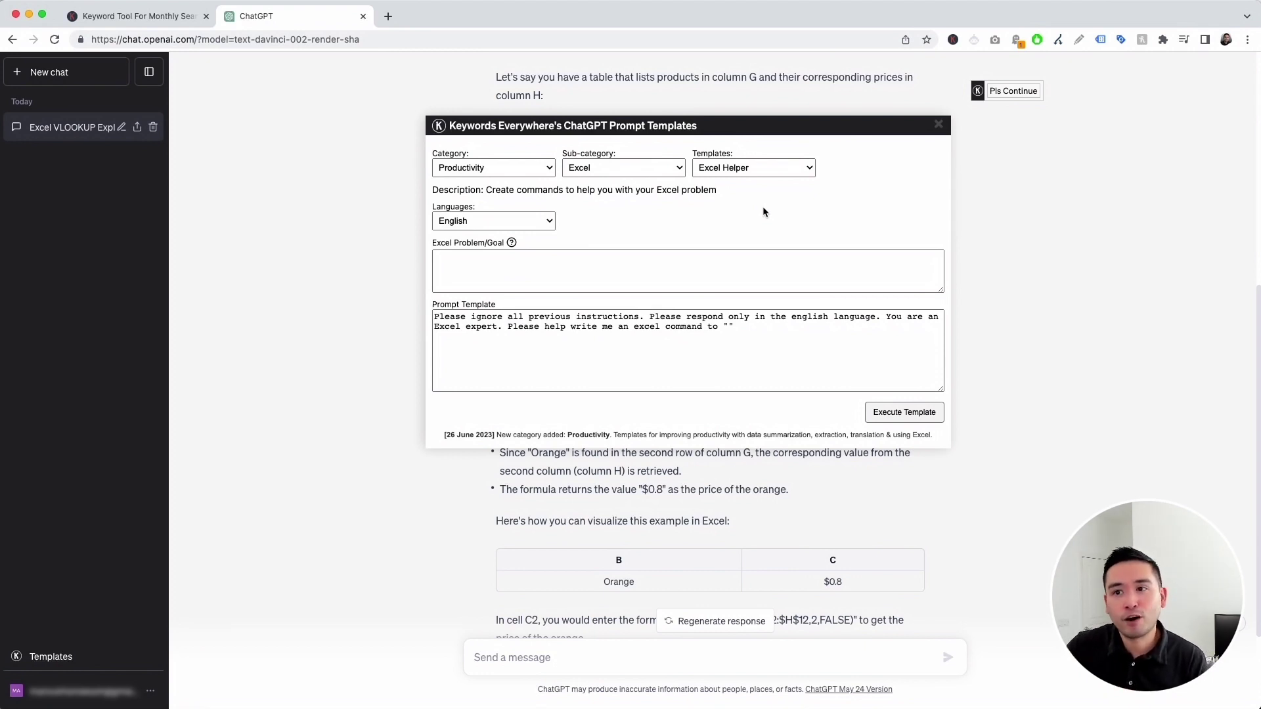
Step: Paste the more-than-two-consecutive-spaces problem into Excel Problem/Goal and execute the template
left_click(484, 264)
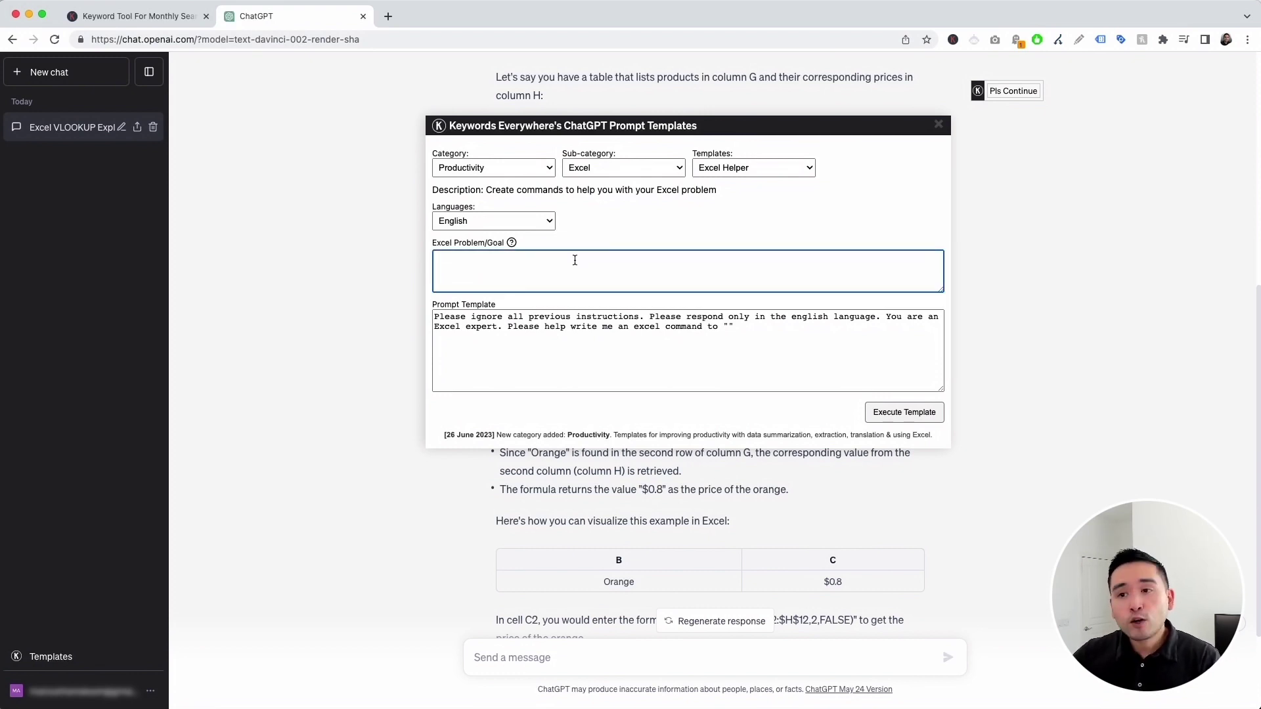
type("highlight all the cells with more than two consecutive spaces in between characters")
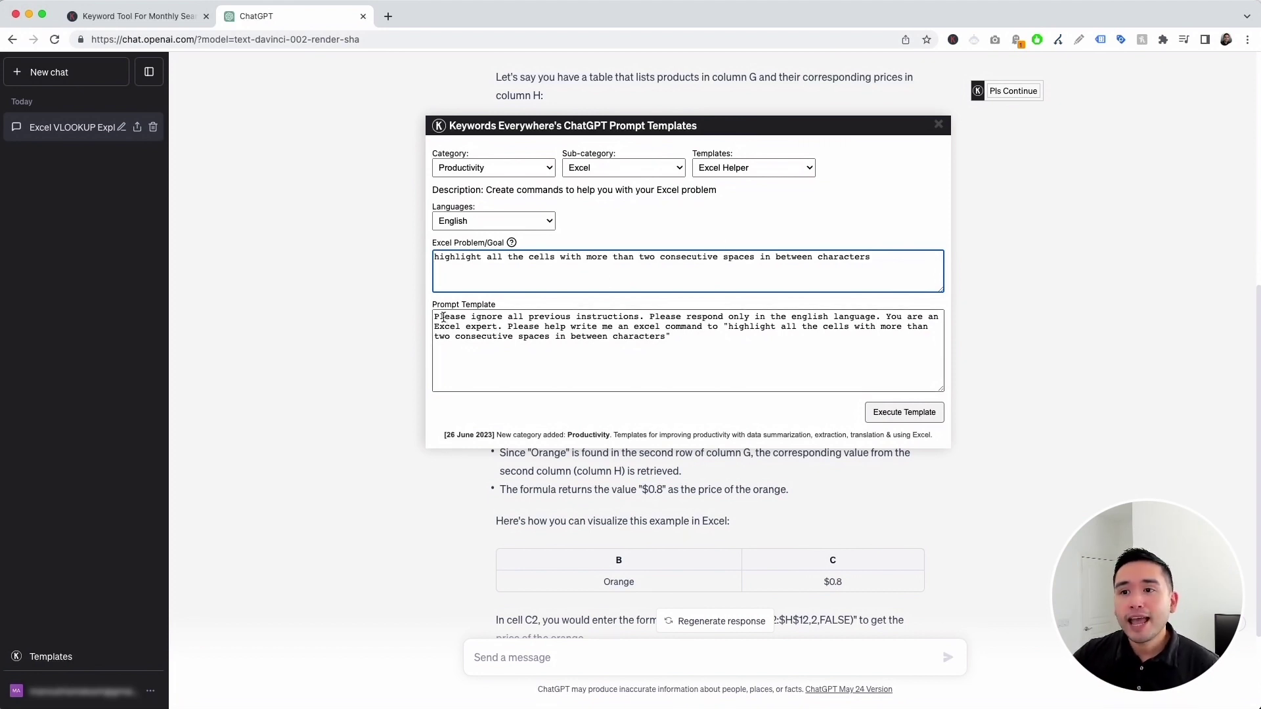
left_click_drag(444, 318, 642, 332)
left_click(836, 342)
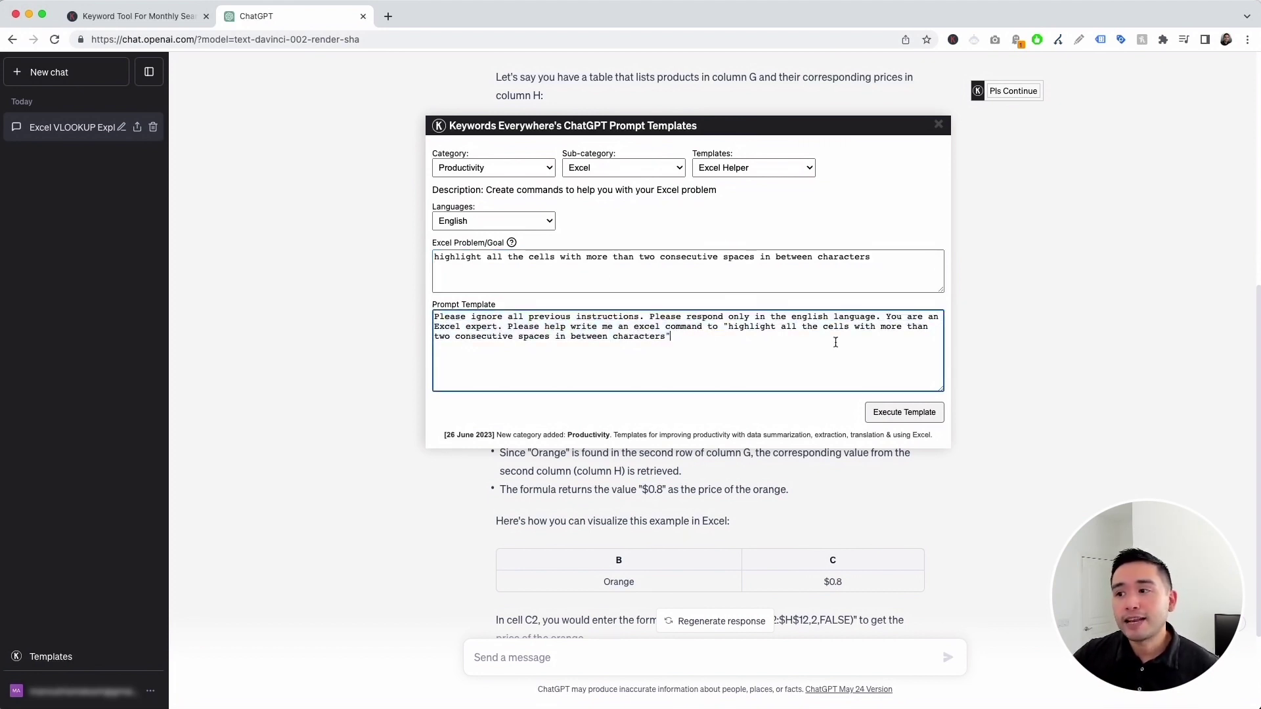
left_click(904, 413)
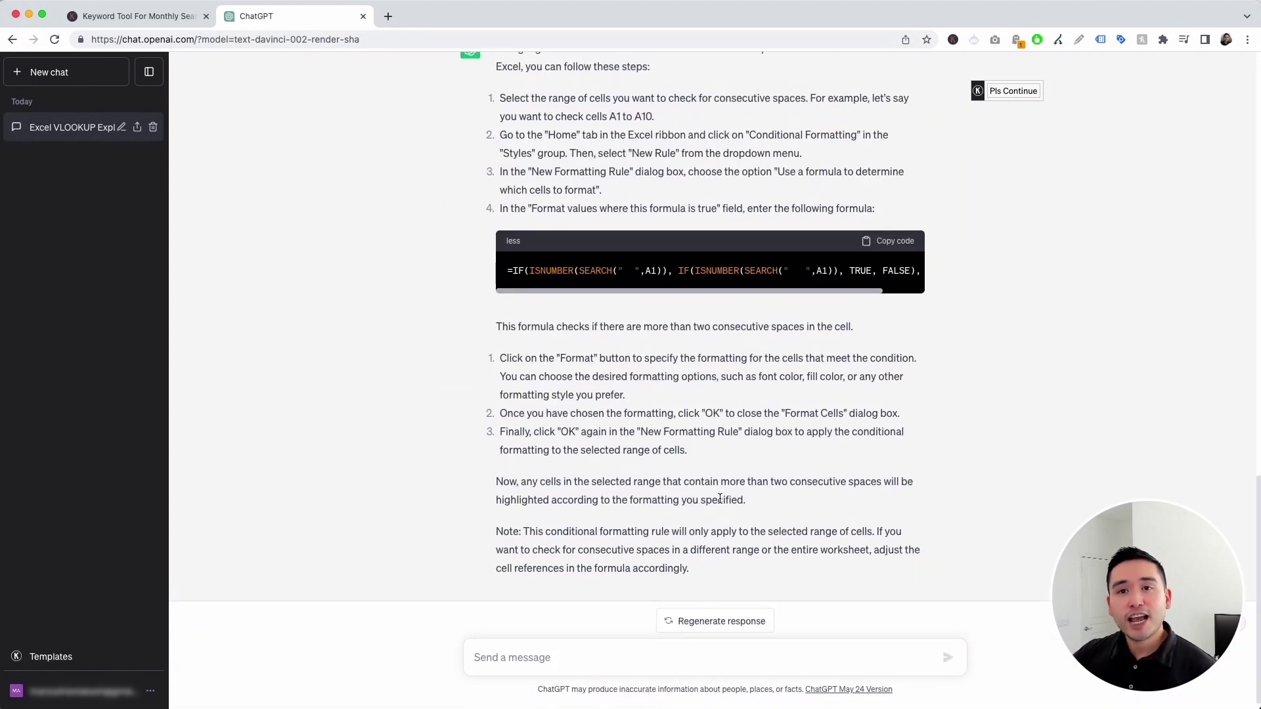
scroll(721, 497, "up", 2)
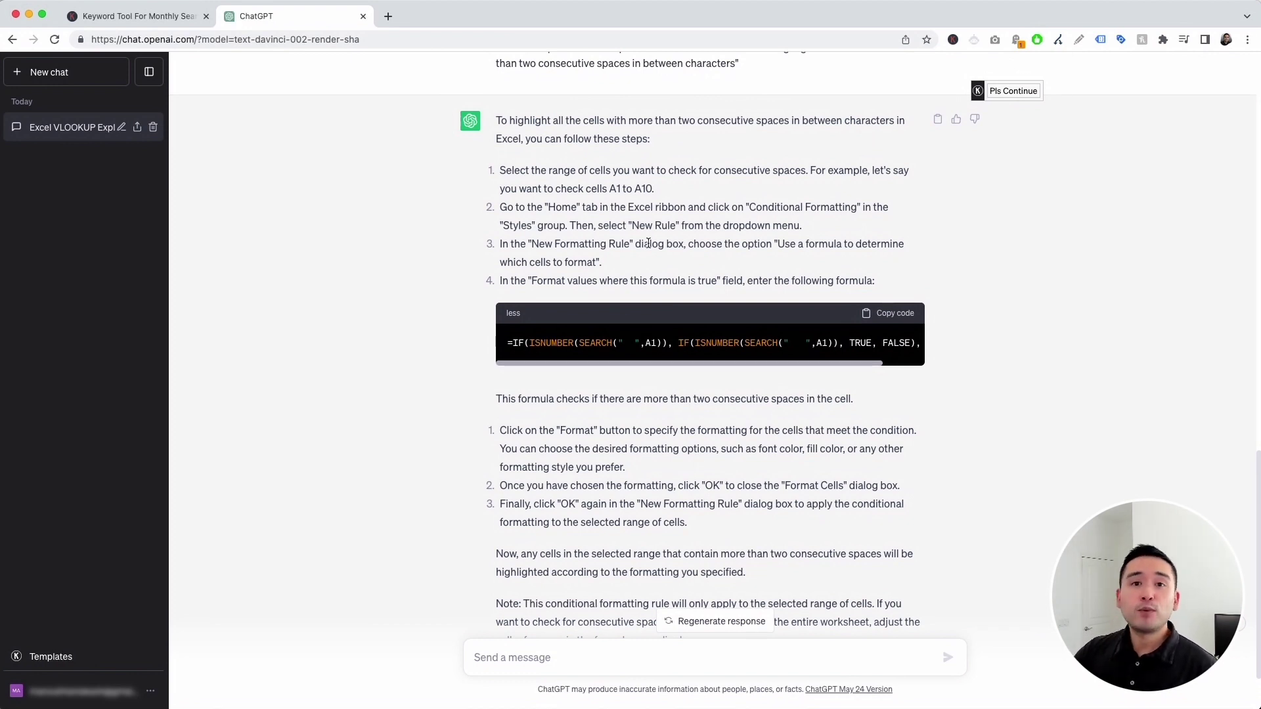
scroll(650, 247, "up", 1)
scroll(654, 250, "up", 2)
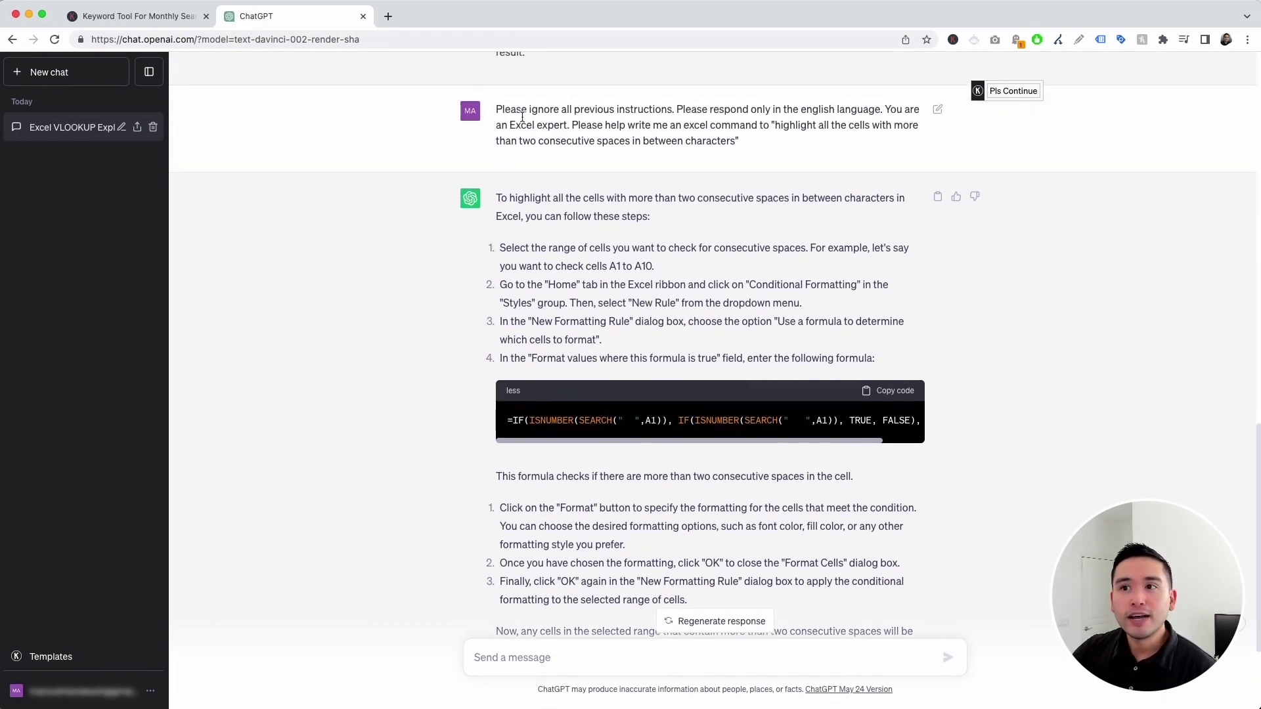
left_click_drag(499, 109, 739, 141)
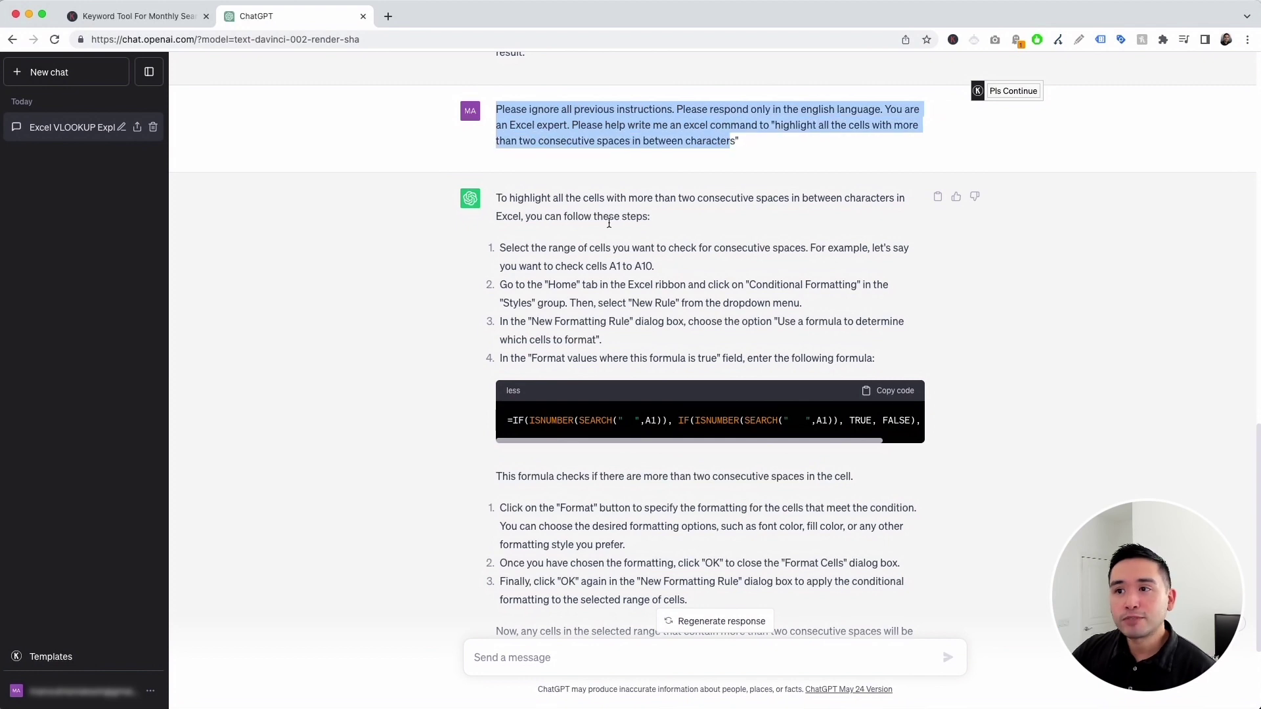
left_click(528, 203)
left_click_drag(528, 203, 690, 552)
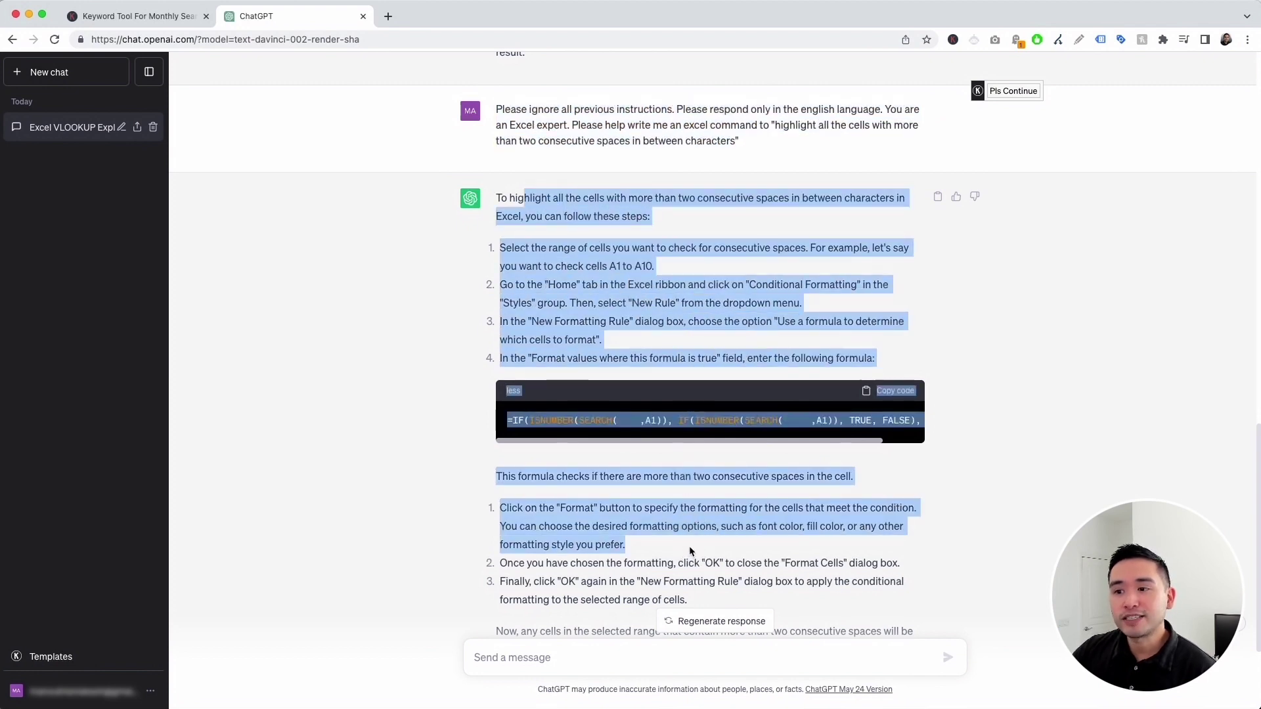
left_click(666, 507)
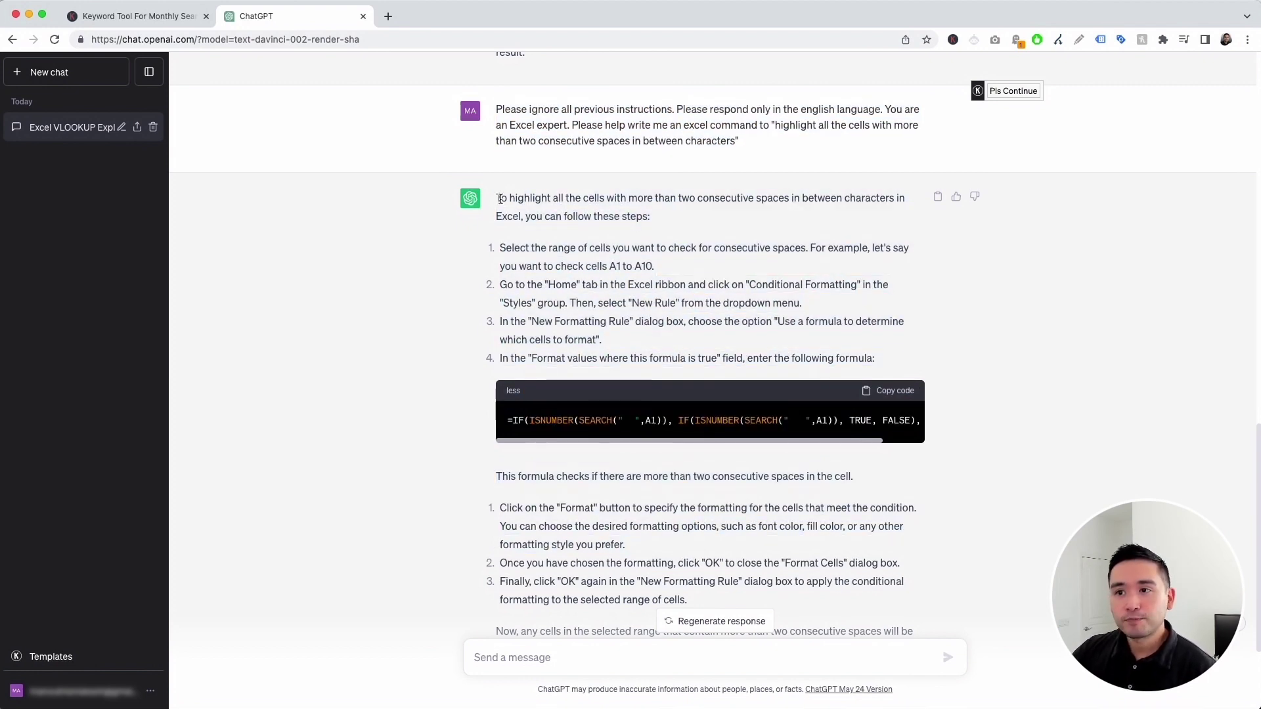
left_click_drag(497, 198, 695, 215)
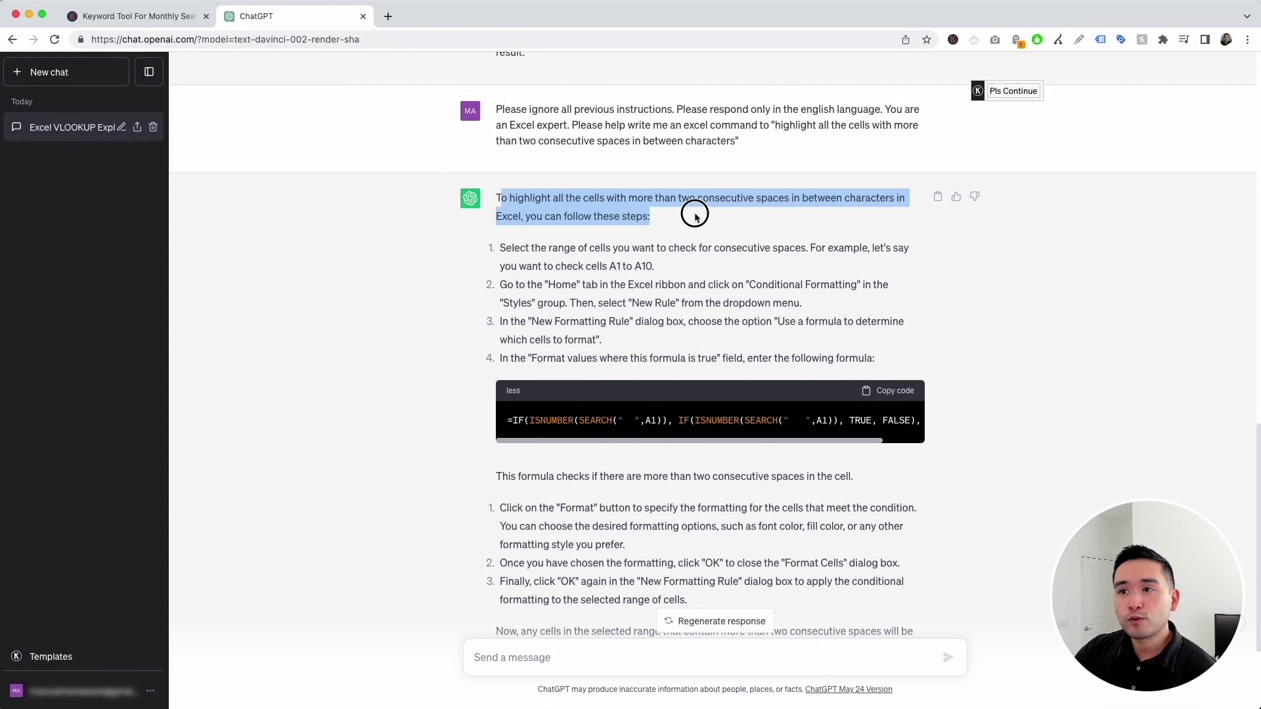
left_click(611, 248)
scroll(542, 260, "down", 3)
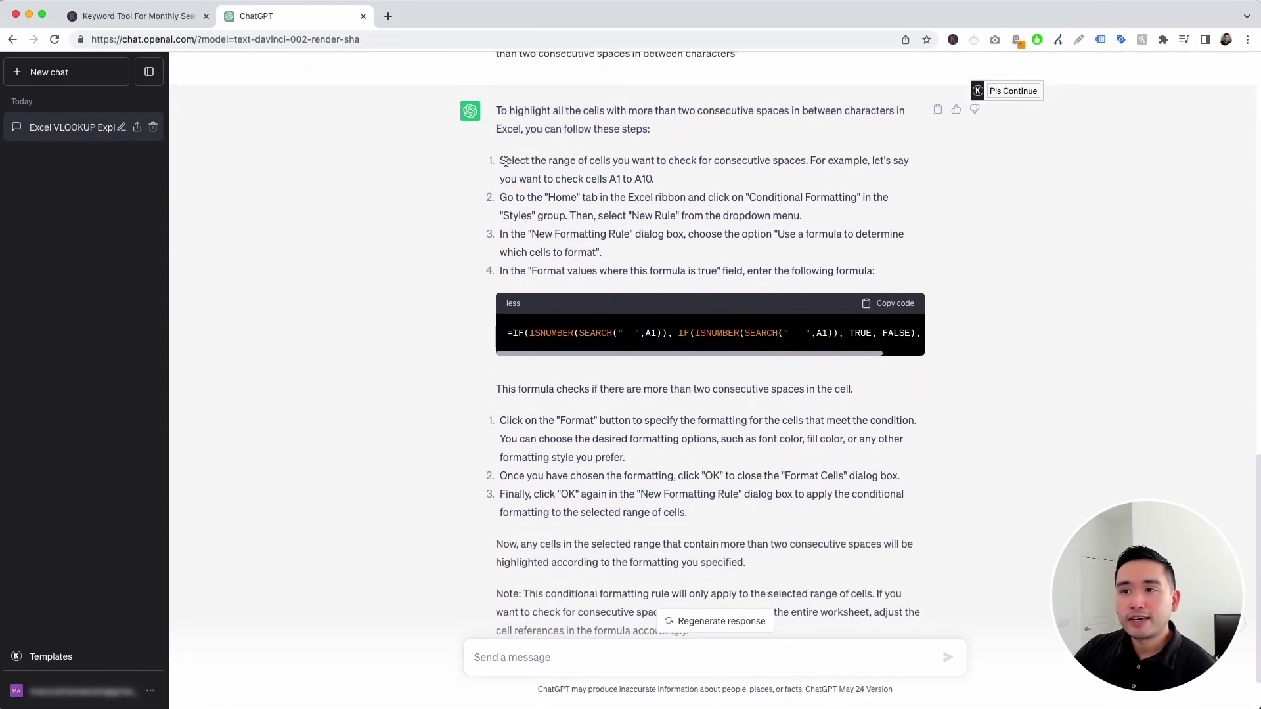
left_click_drag(505, 161, 552, 249)
left_click_drag(503, 419, 664, 583)
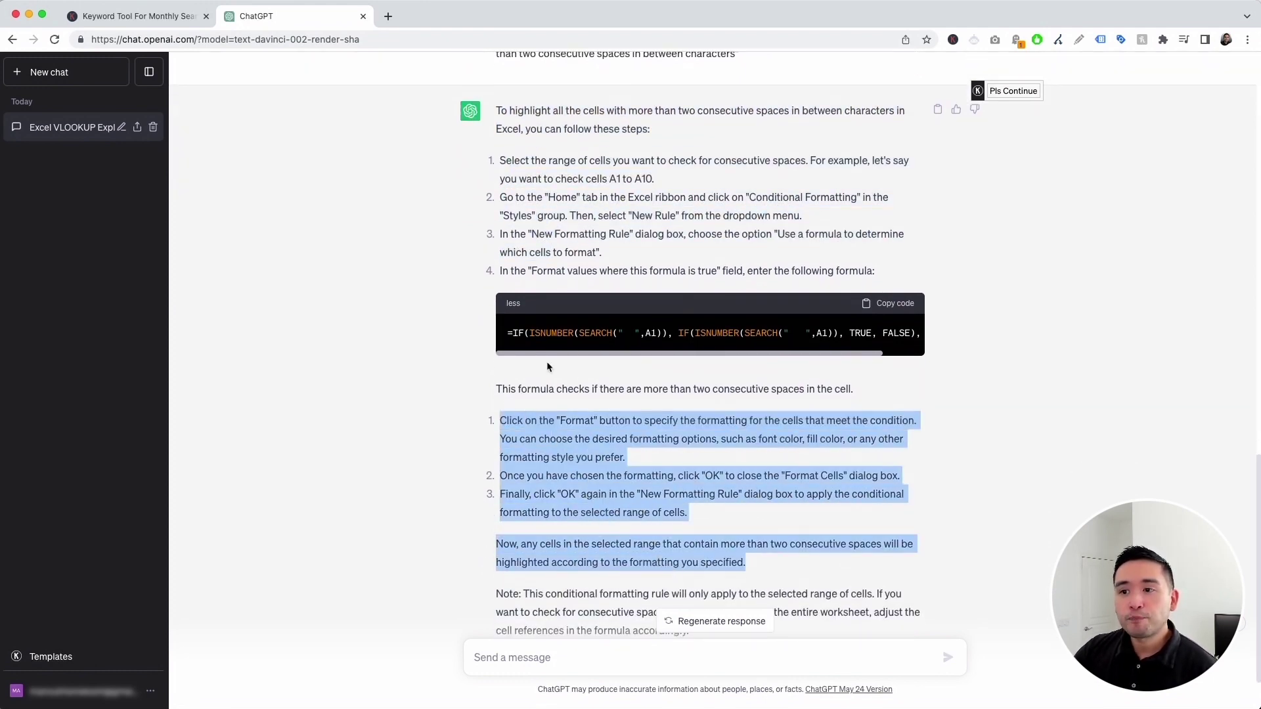
left_click(512, 336)
left_click_drag(530, 333, 883, 333)
left_click(881, 329)
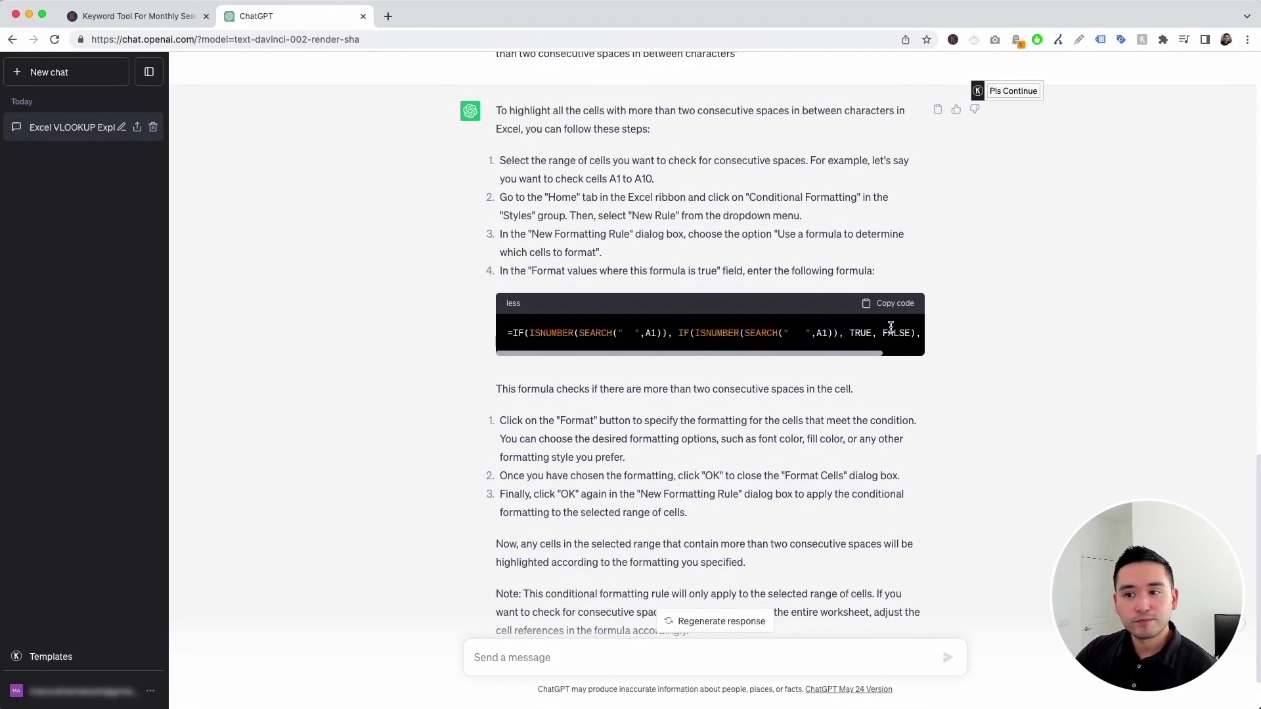
scroll(660, 383, "down", 1)
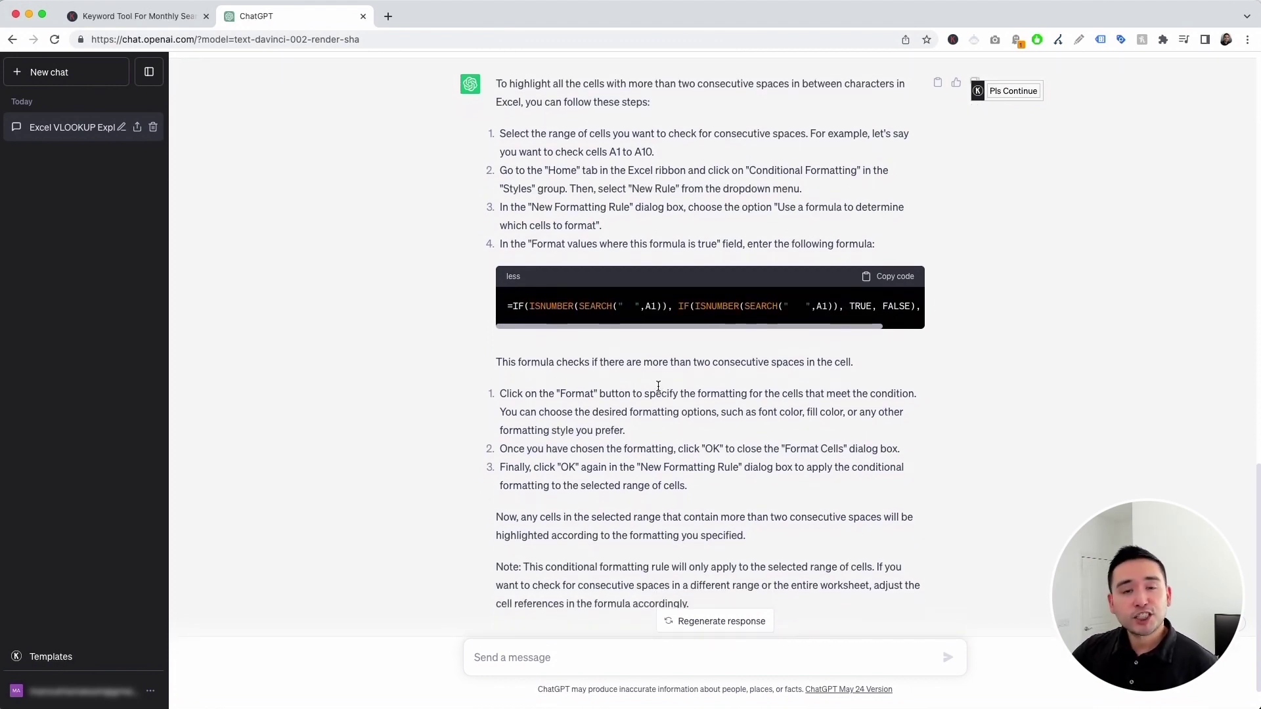
scroll(654, 392, "down", 1)
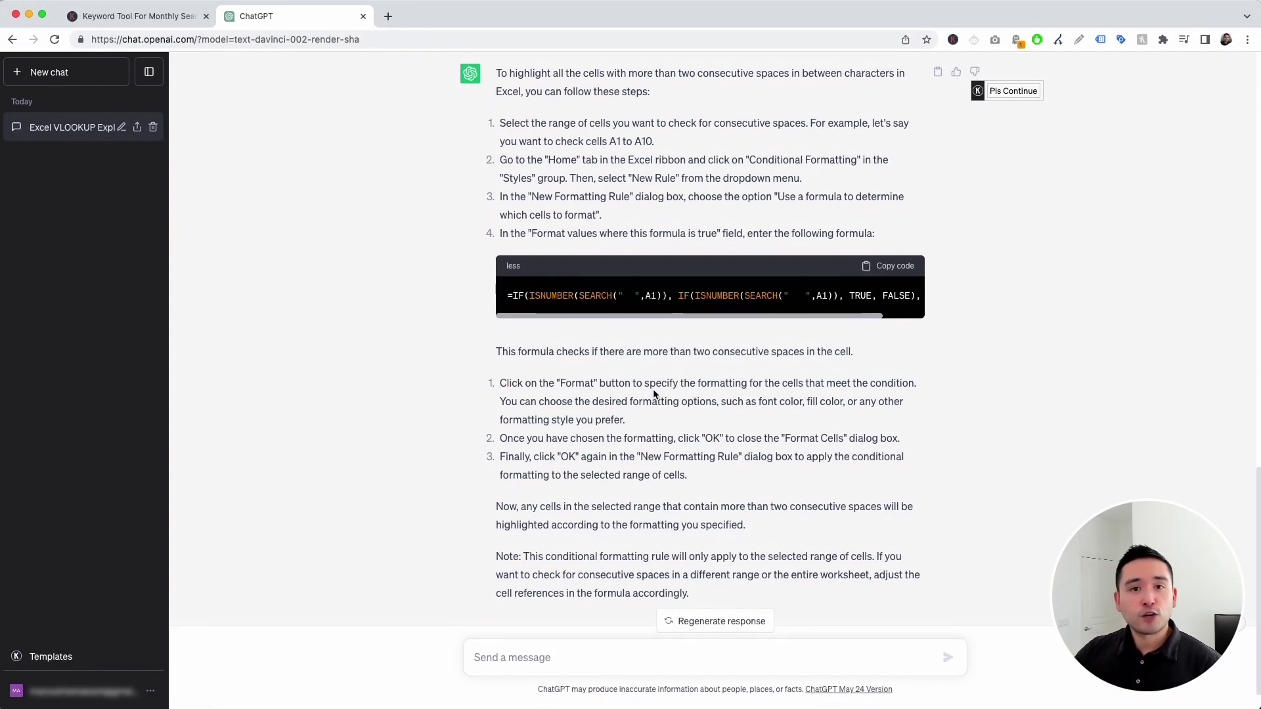
scroll(654, 393, "up", 1)
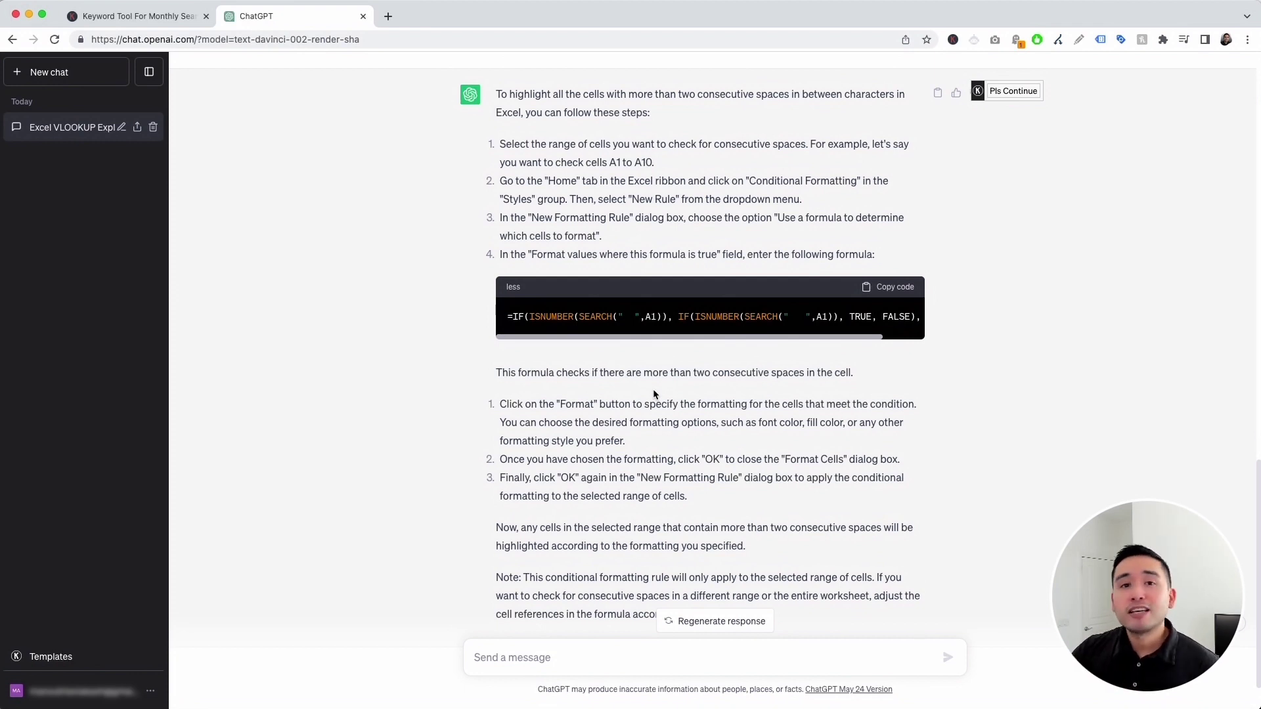
scroll(654, 393, "up", 1)
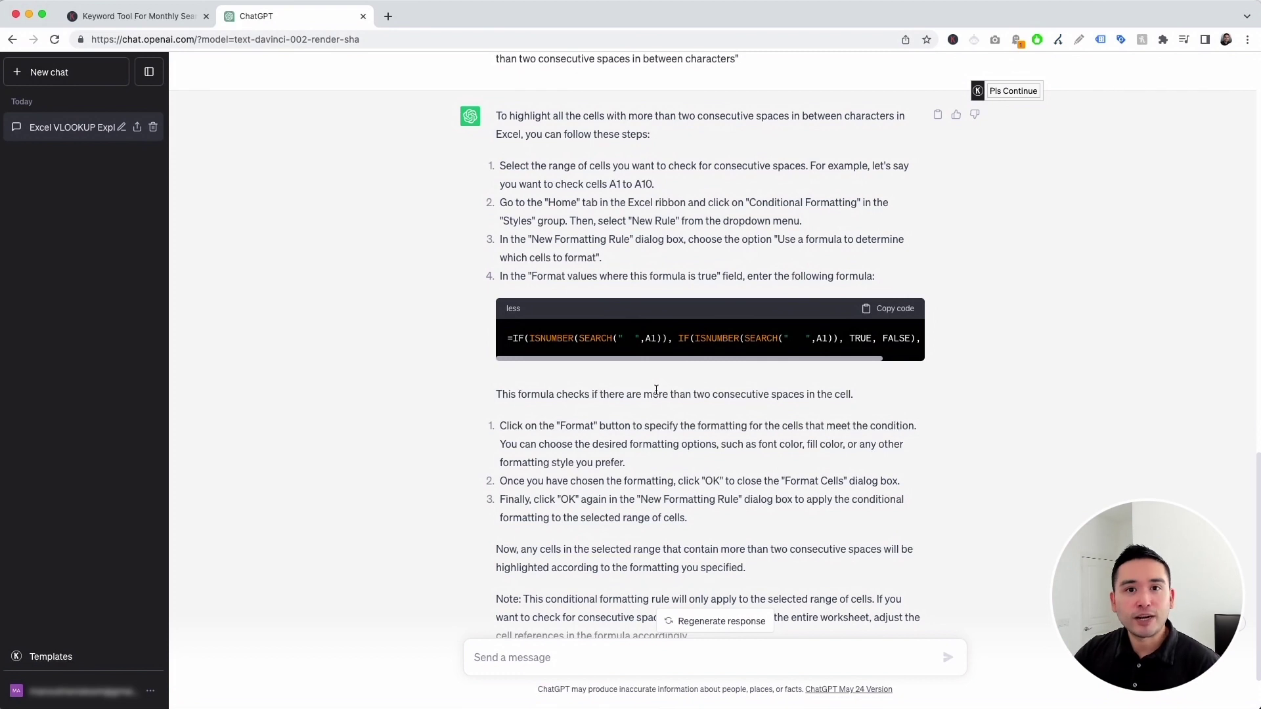
scroll(655, 390, "up", 1)
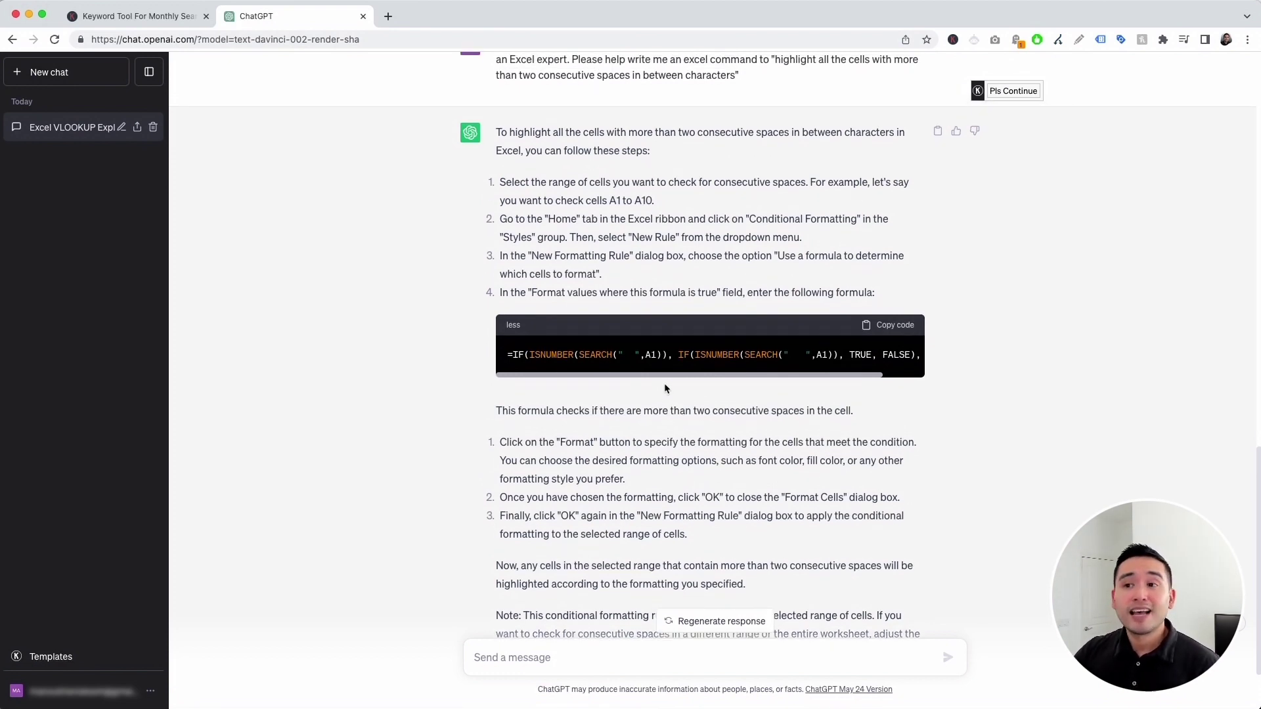
scroll(664, 388, "up", 1)
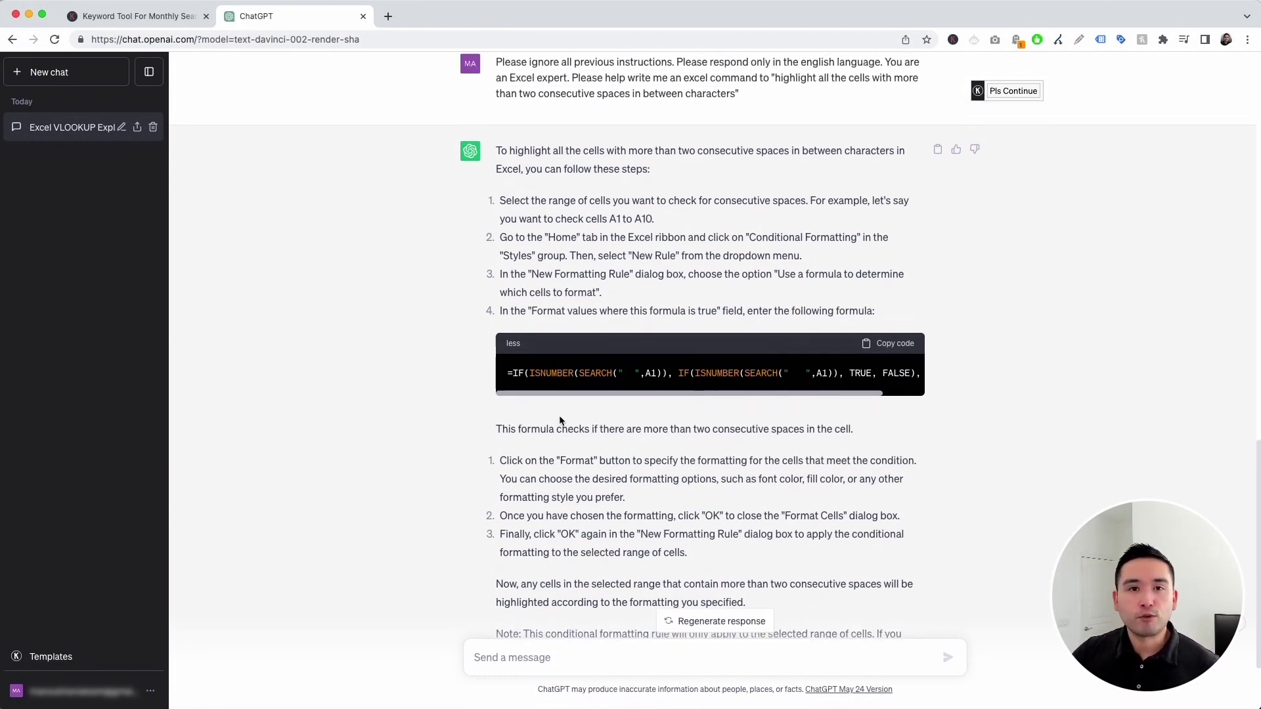
scroll(558, 421, "down", 3)
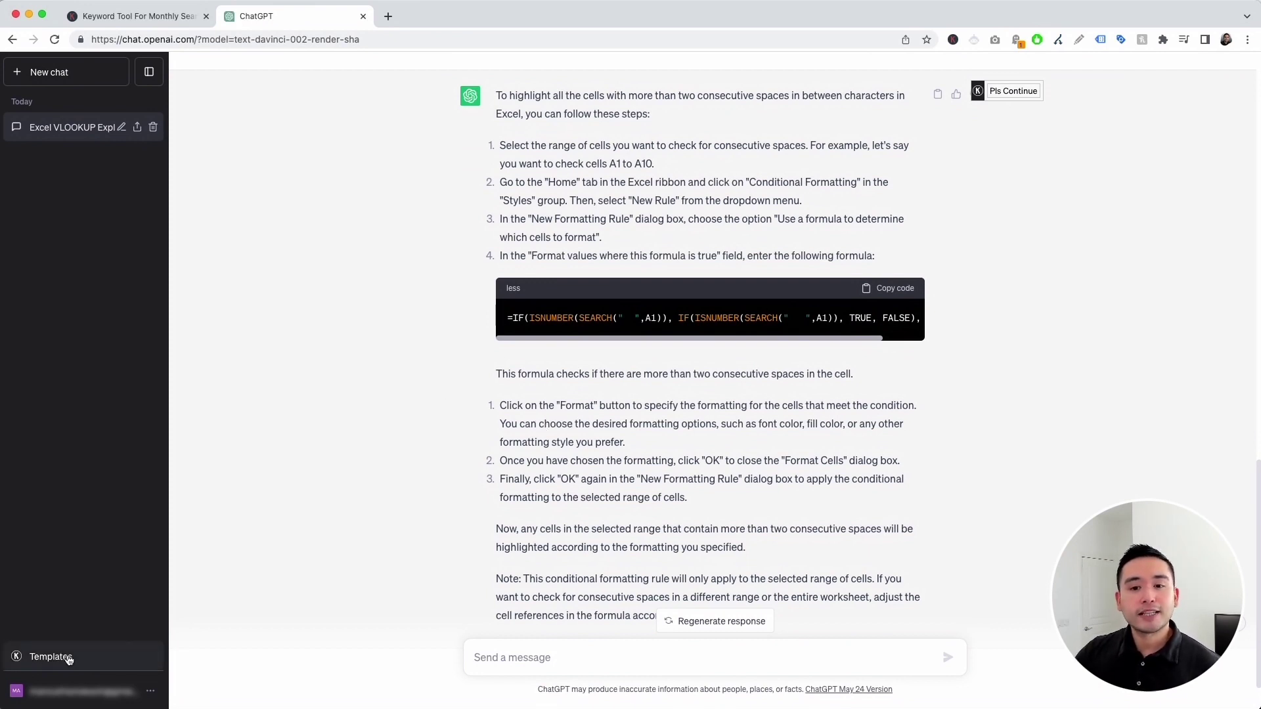
Step: Select the Excel Macro template in Keywords Everywhere's prompt templates
left_click(69, 657)
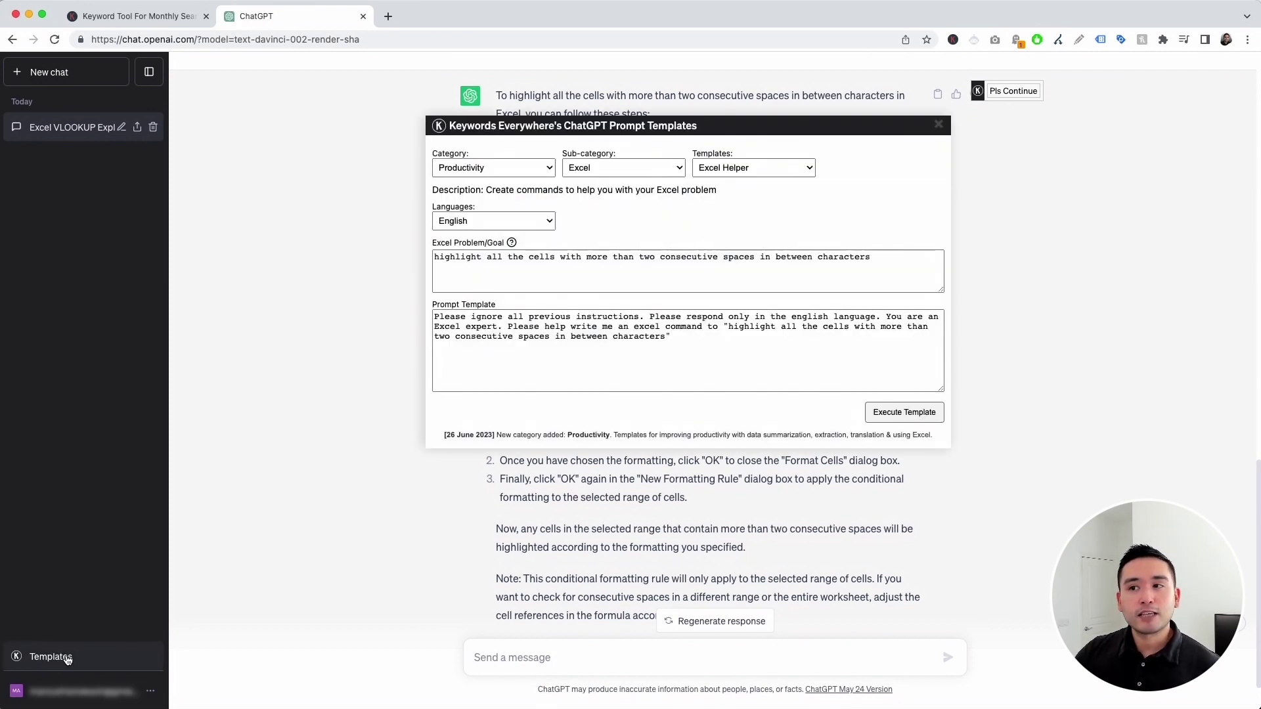
left_click(718, 170)
left_click(774, 183)
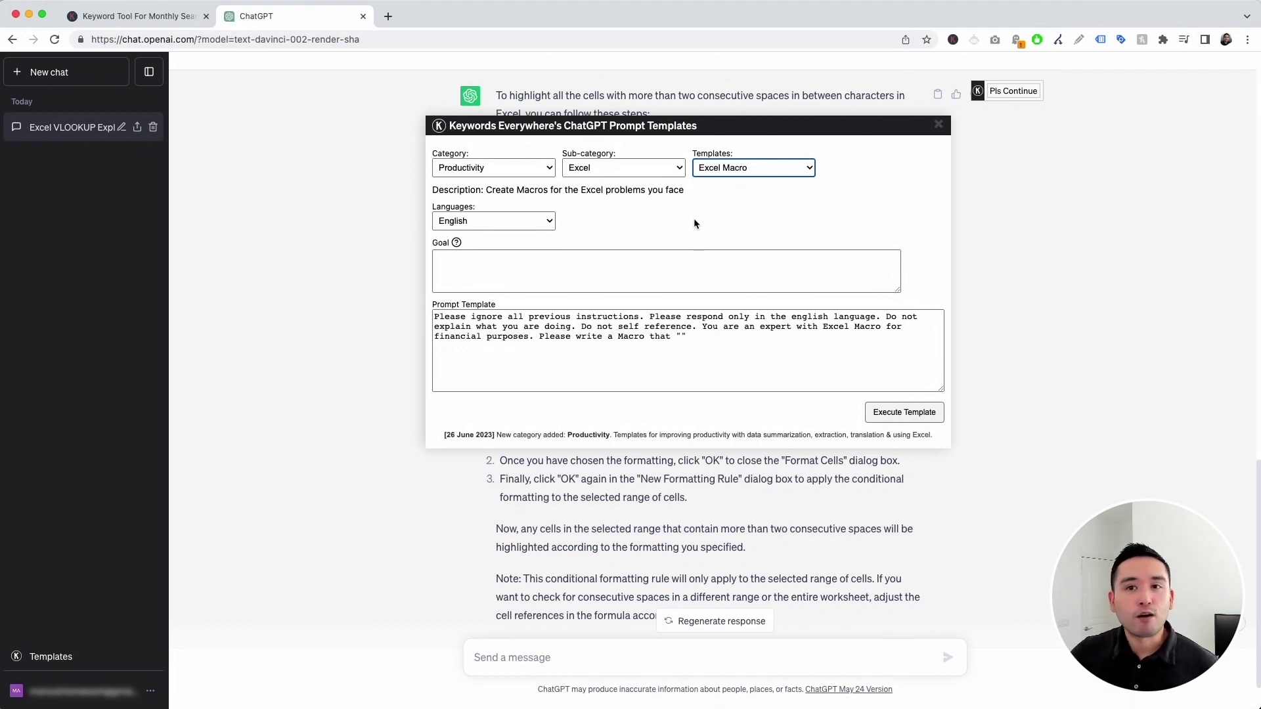
Step: Paste the goal 'Highlight Cells with Misspelled Words' and execute the macro prompt
left_click(466, 261)
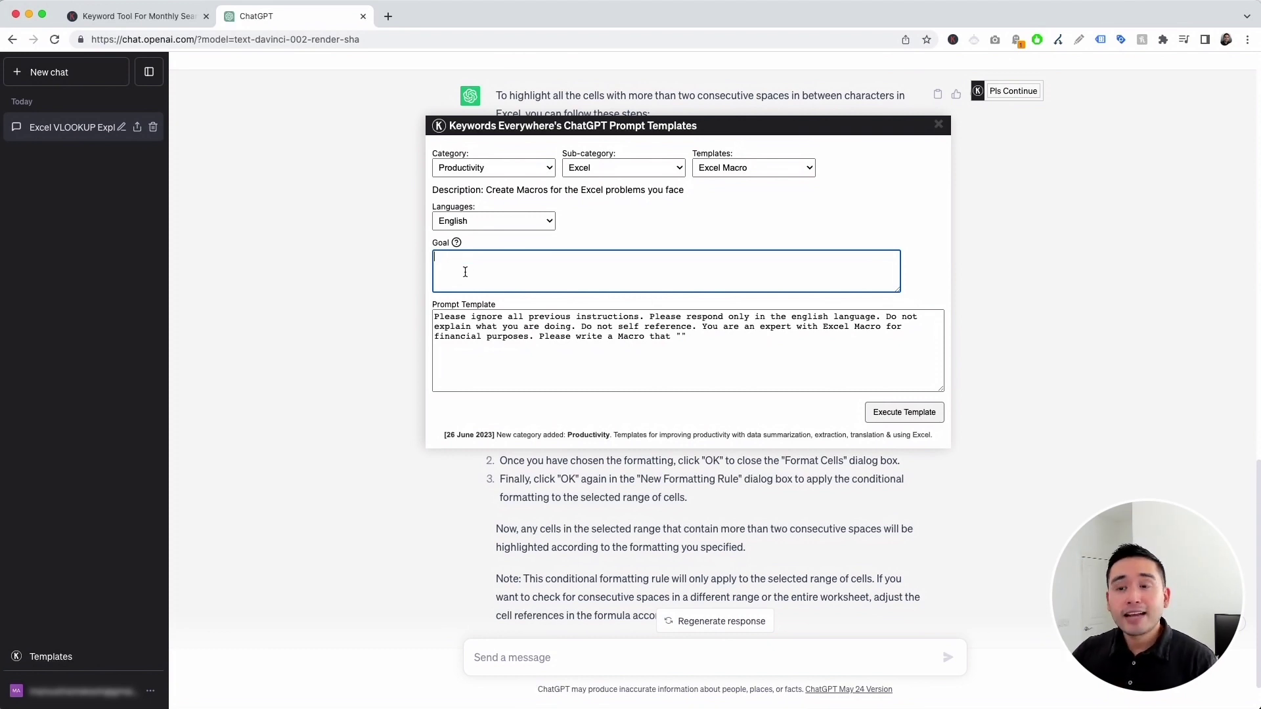
type("Highlight Cells with Misspelled Words")
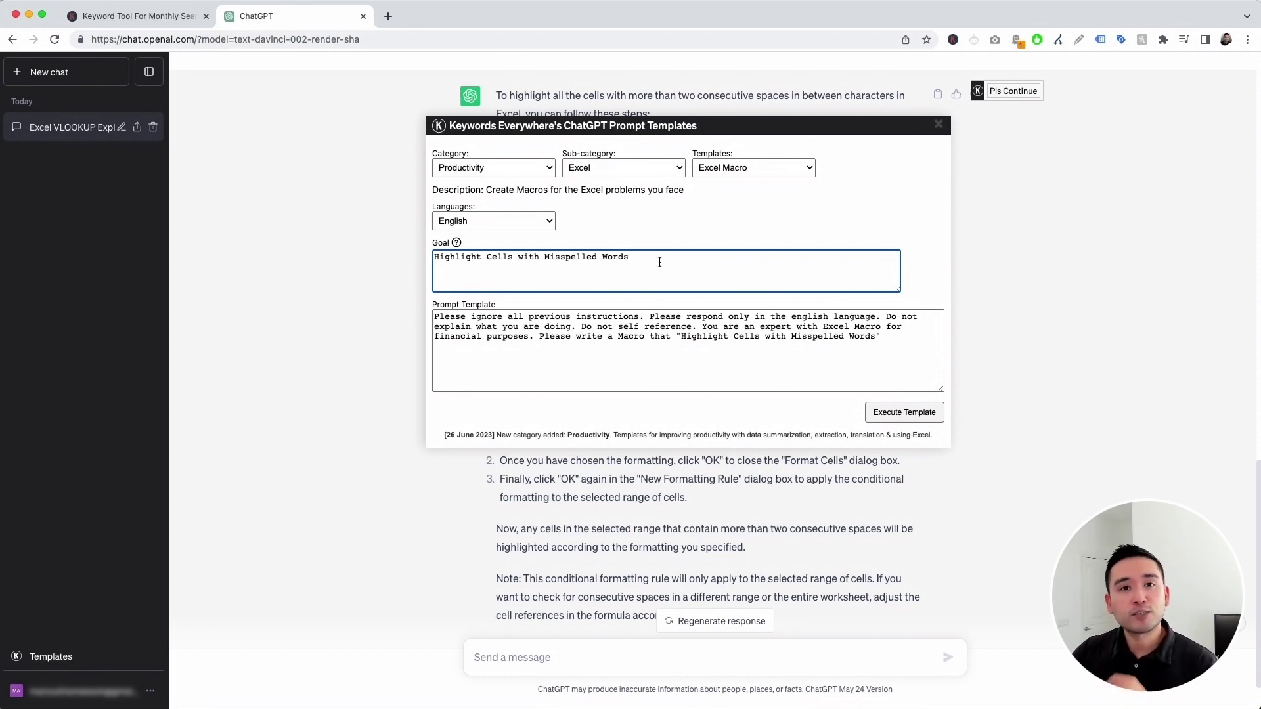
left_click_drag(435, 317, 850, 336)
left_click(849, 337)
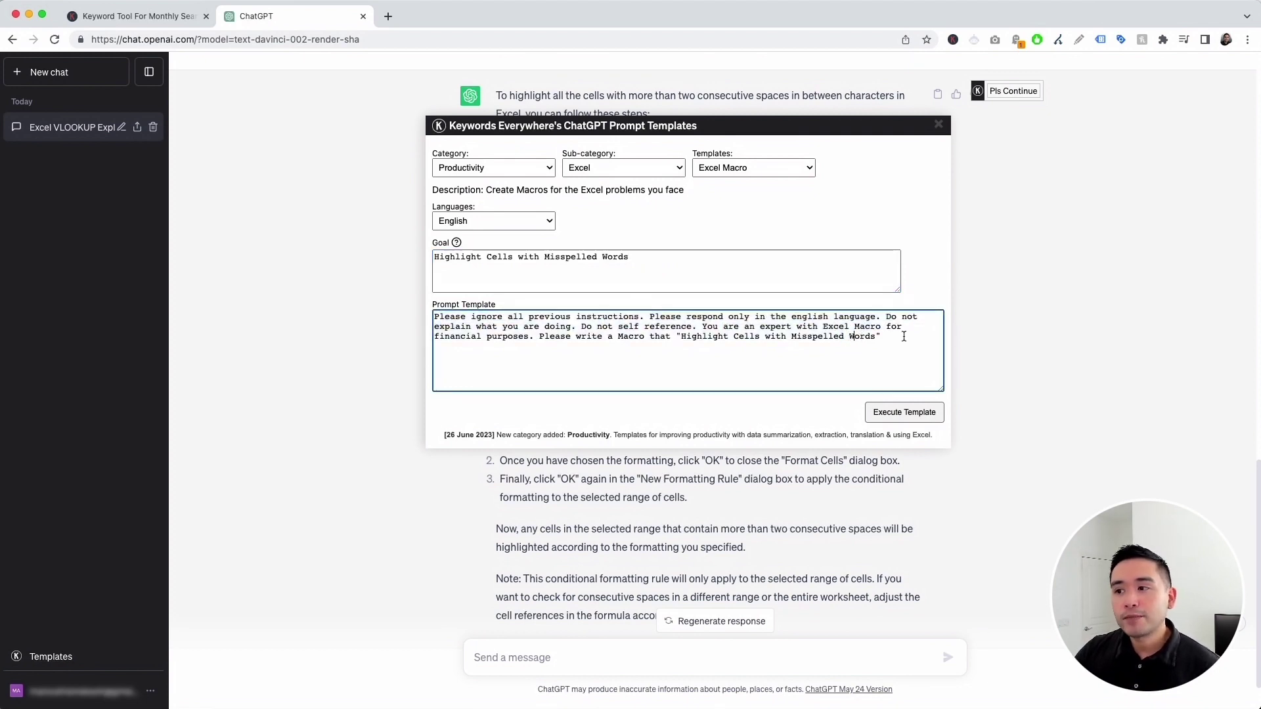
left_click(905, 412)
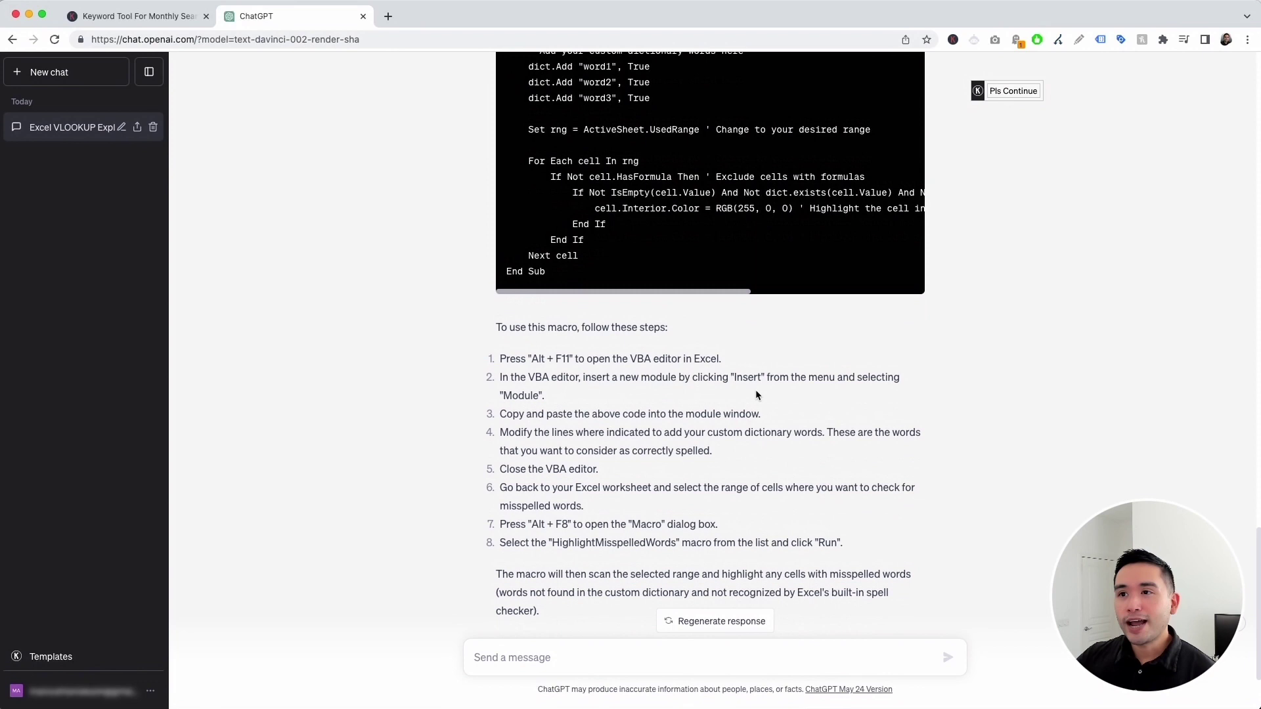
scroll(755, 394, "up", 5)
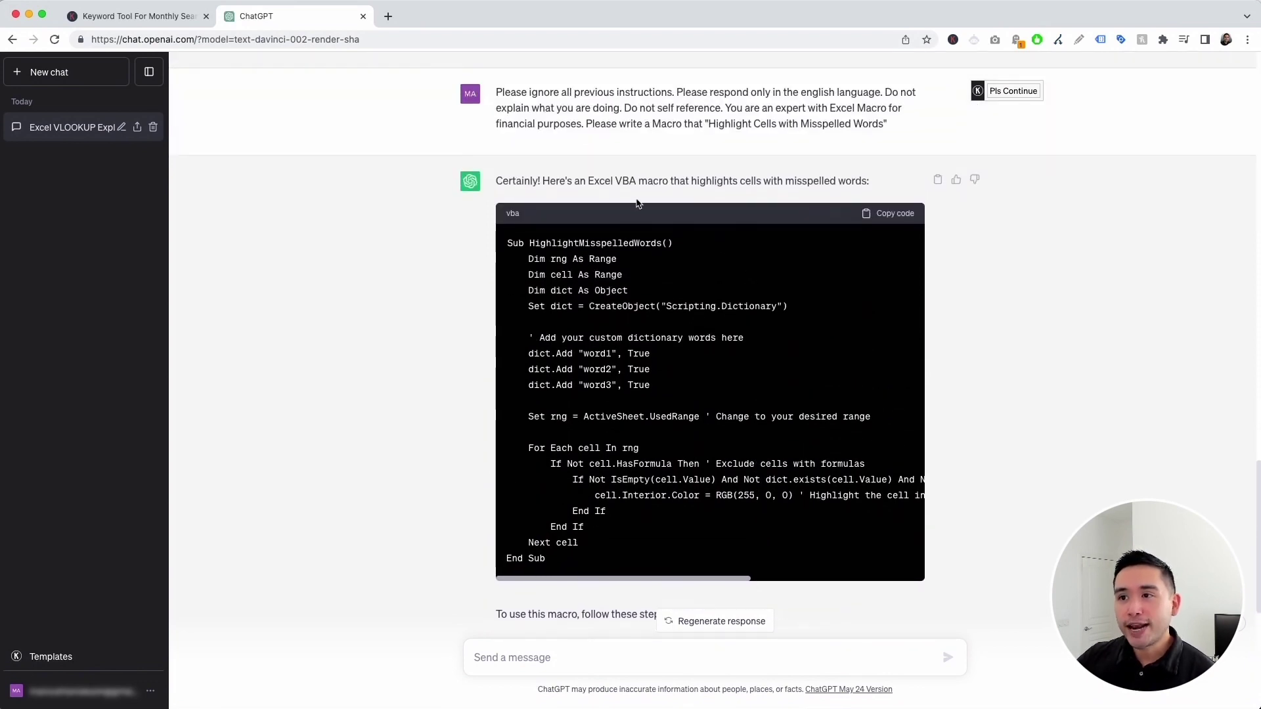
left_click_drag(587, 181, 848, 187)
scroll(849, 188, "down", 1)
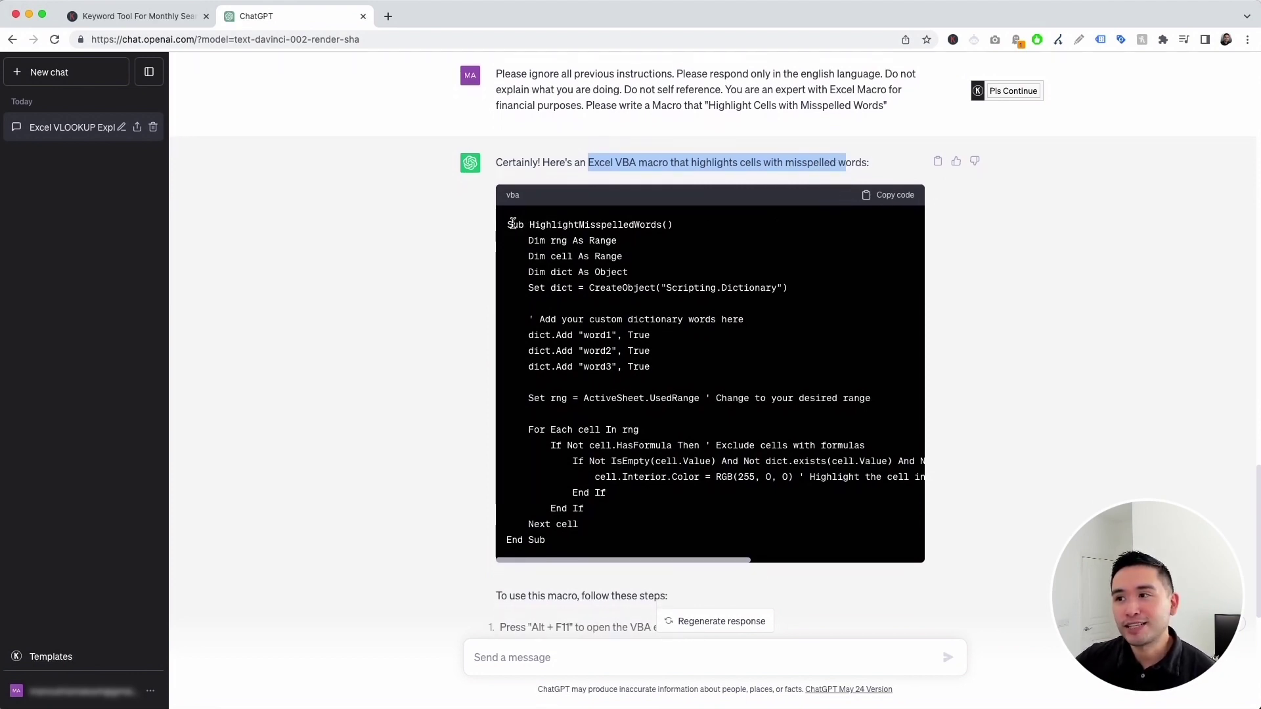
left_click_drag(513, 223, 671, 533)
scroll(671, 533, "down", 3)
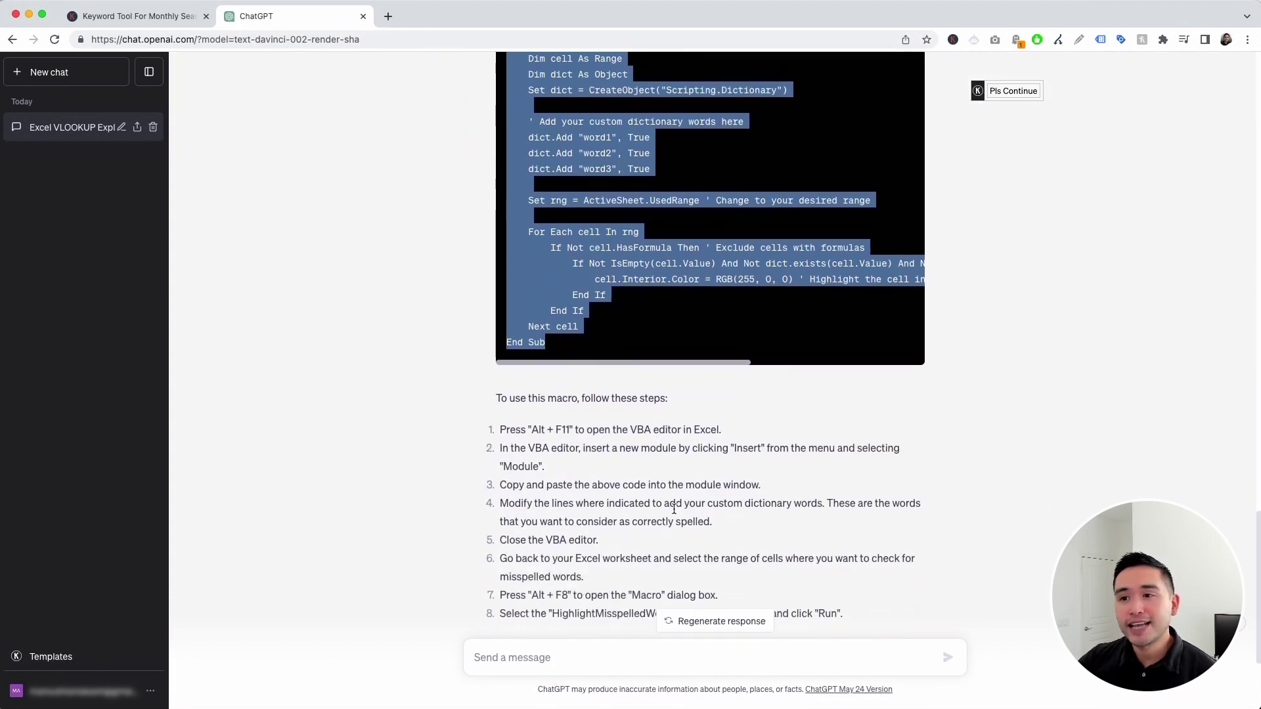
scroll(673, 506, "down", 3)
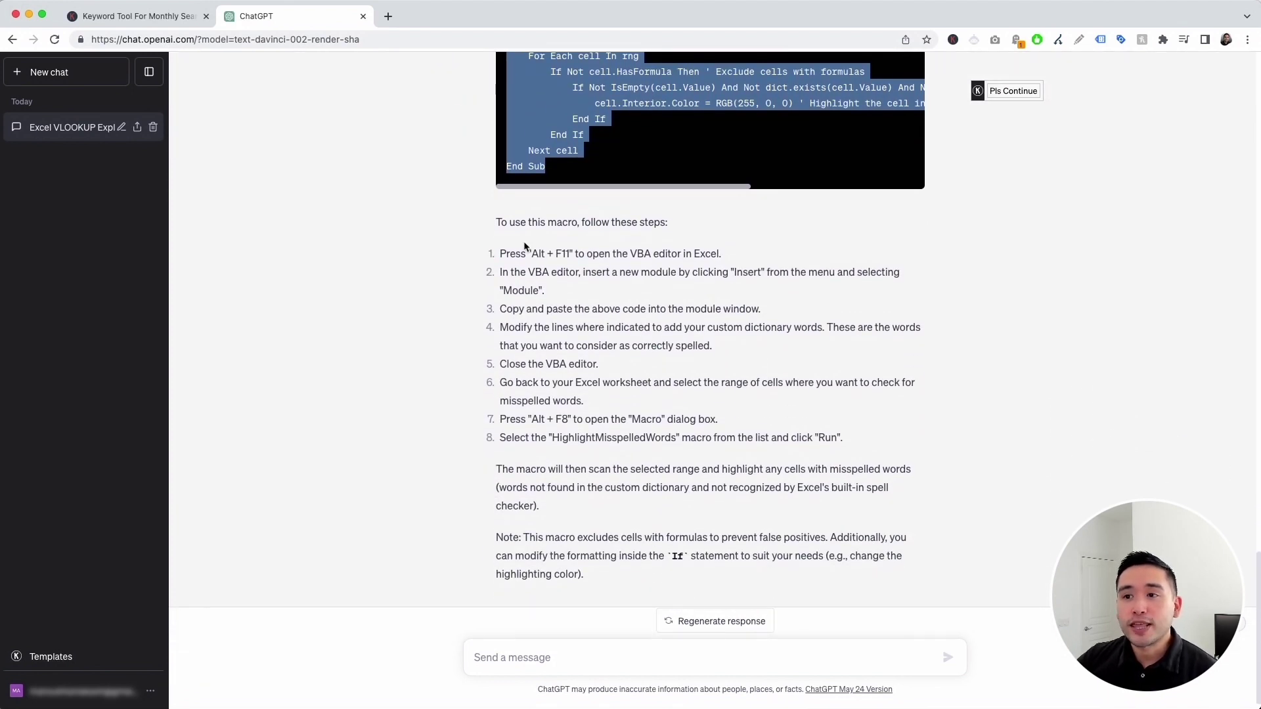
left_click_drag(509, 252, 781, 468)
scroll(687, 412, "up", 3)
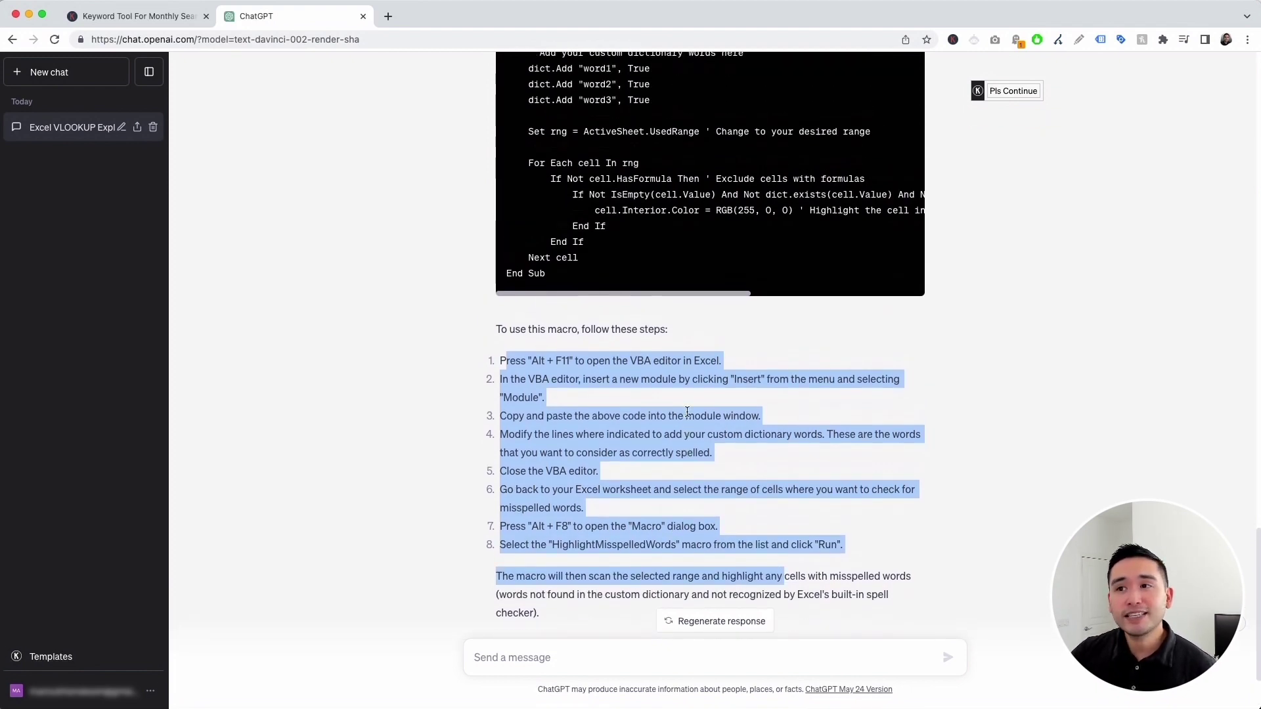
scroll(687, 412, "up", 6)
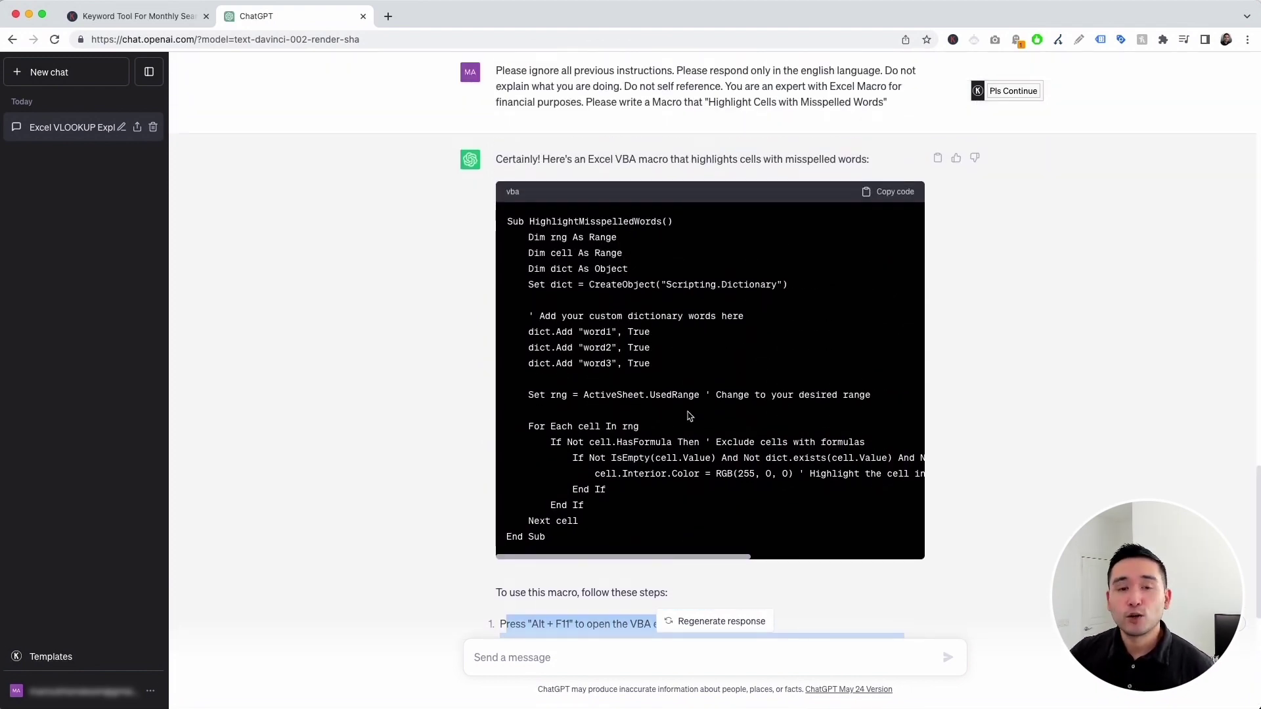